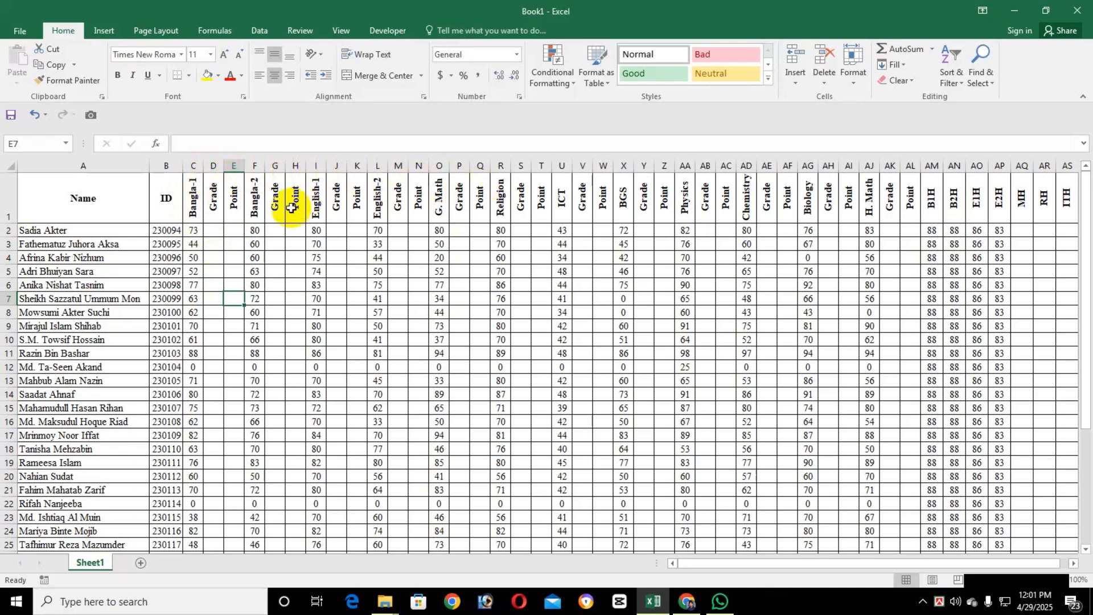
Start an IF formula in cell D2, the first Grade cell for Bangla-1.
{"action": "left_click", "coordinate": [212, 166]}
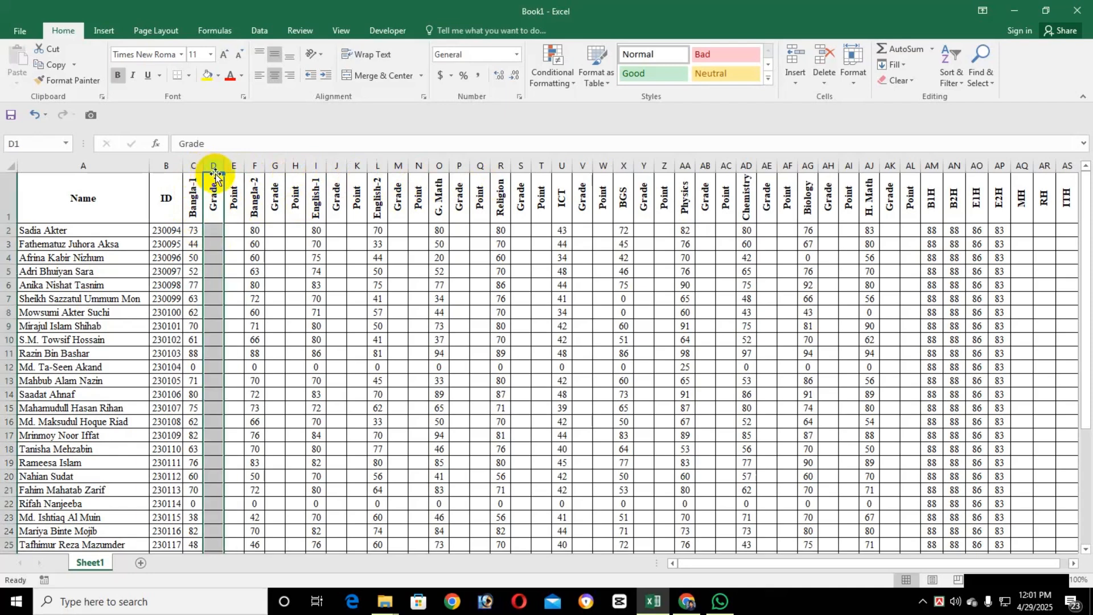
{"action": "left_click", "coordinate": [233, 167]}
{"action": "left_click", "coordinate": [208, 220]}
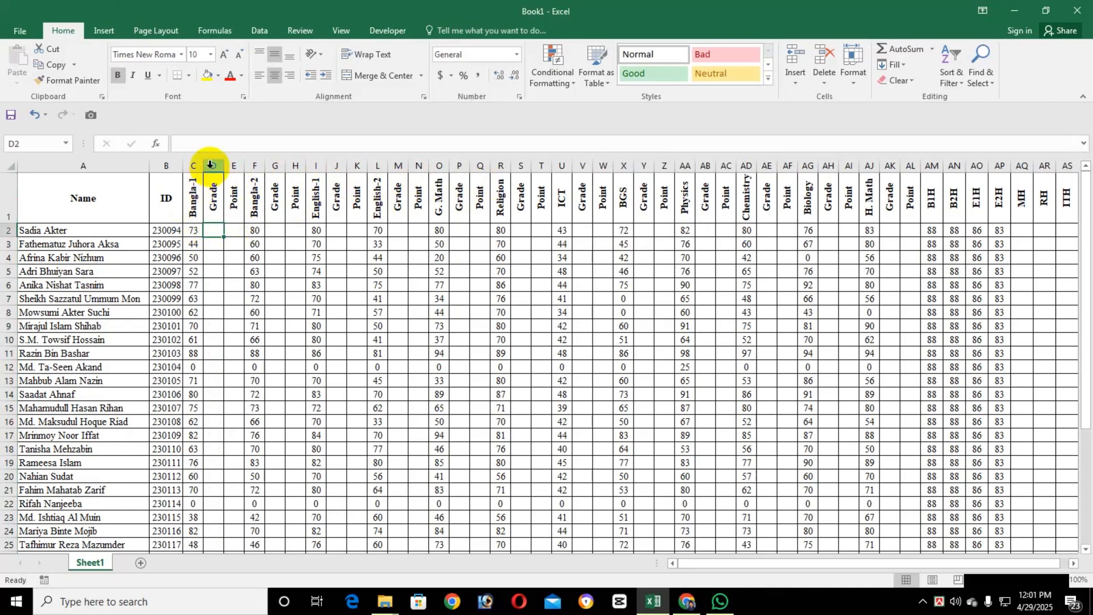
{"action": "left_click", "coordinate": [218, 233]}
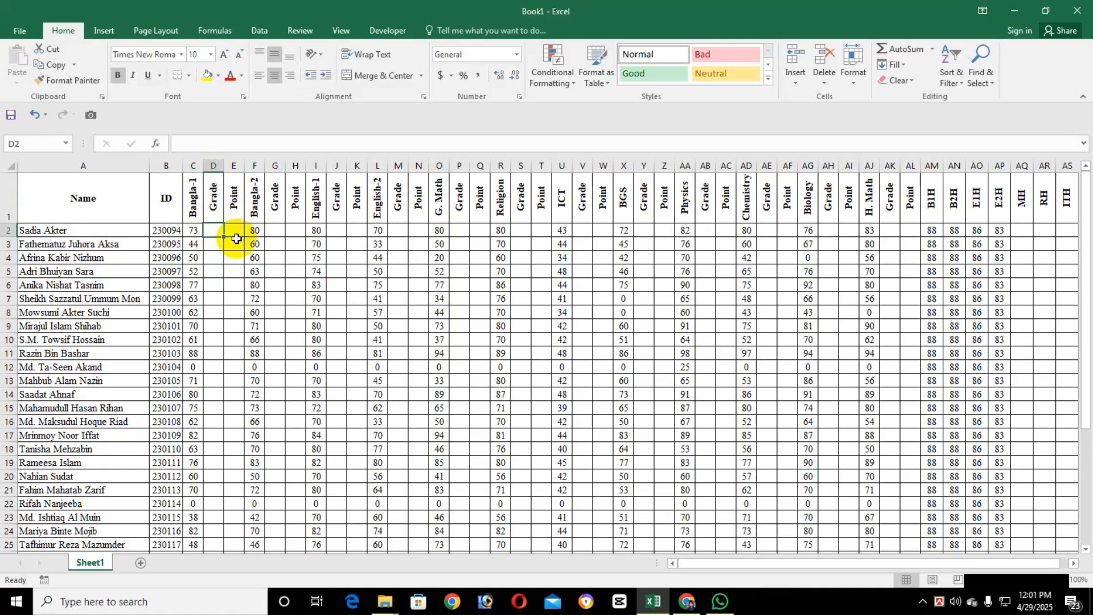
{"action": "type", "text": "="}
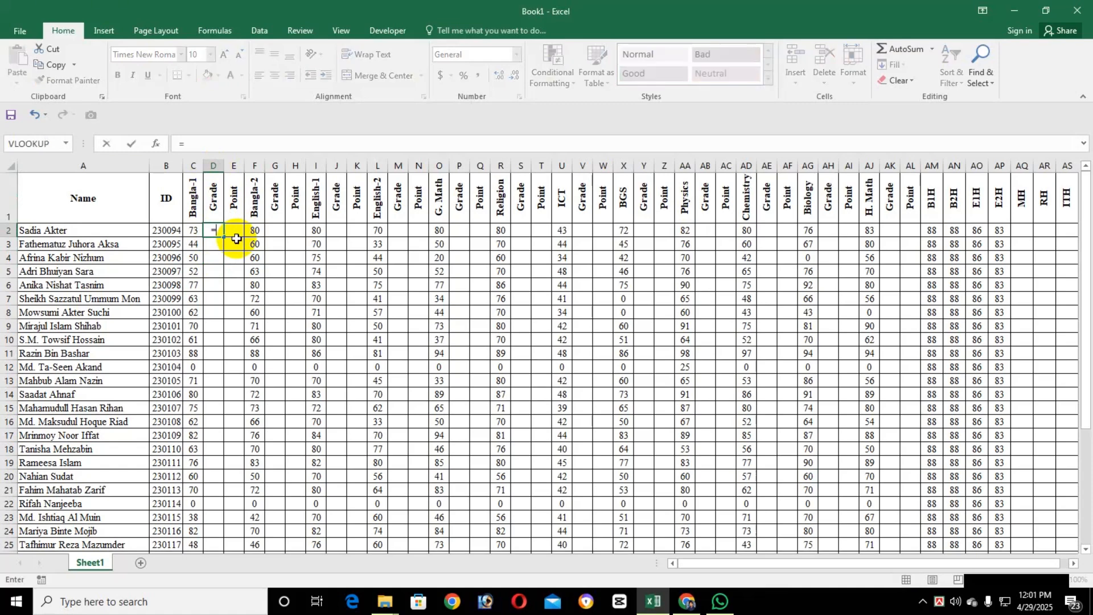
{"action": "type", "text": "if"}
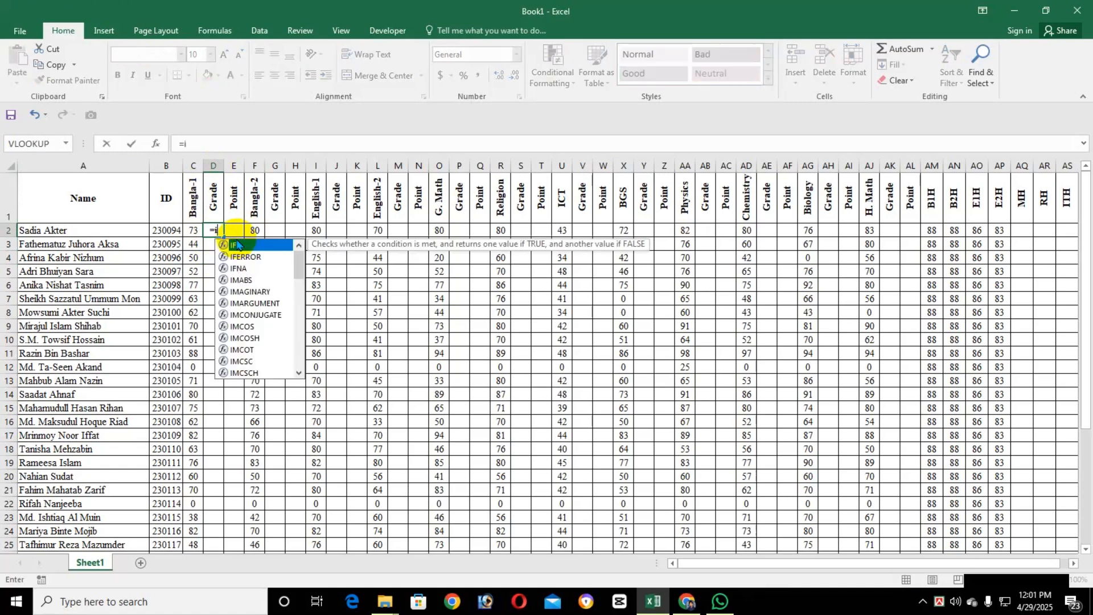
{"action": "key", "text": "BackSpace"}
{"action": "key", "text": "BackSpace"}
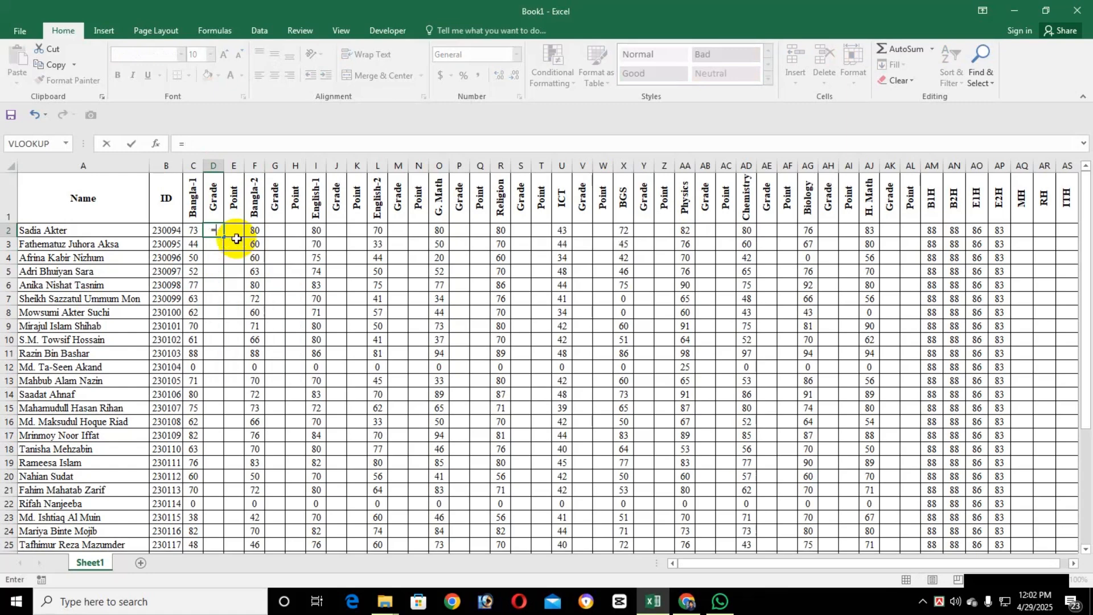
{"action": "type", "text": "I"}
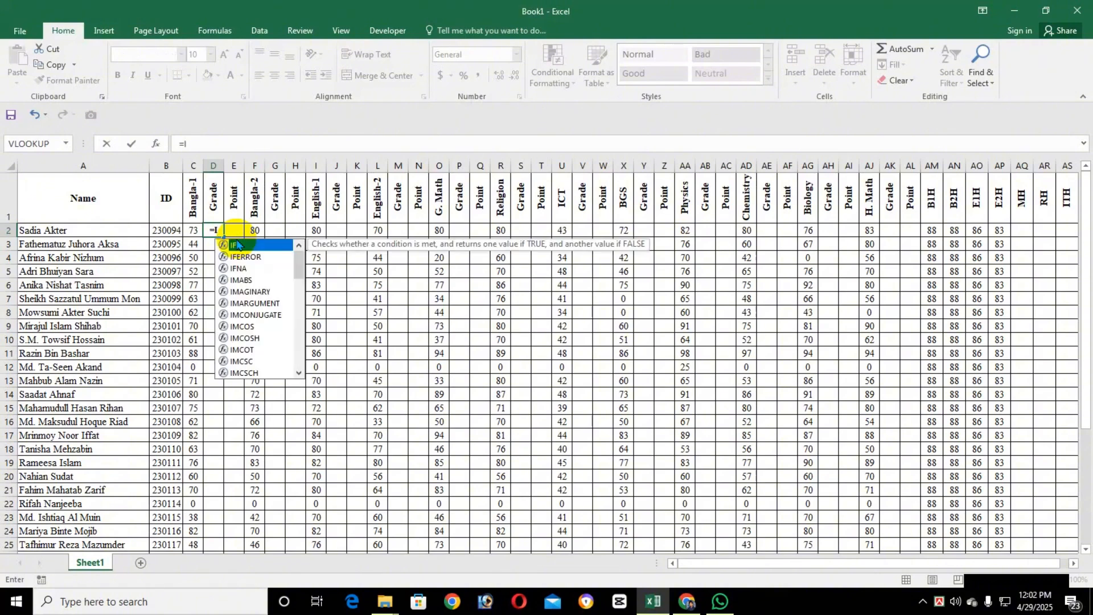
{"action": "type", "text": "F"}
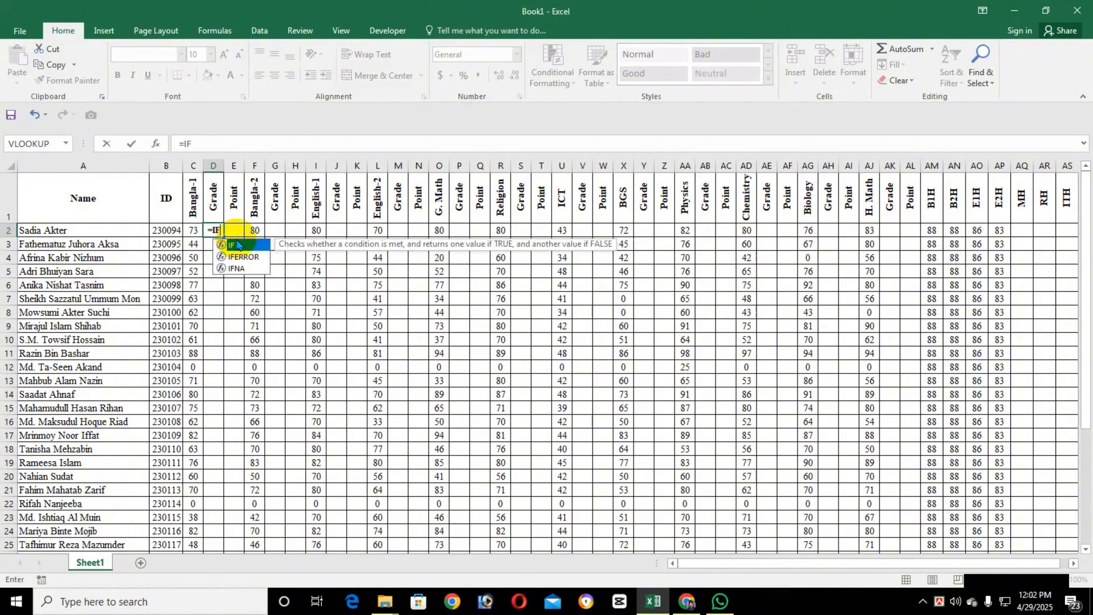
{"action": "type", "text": "("}
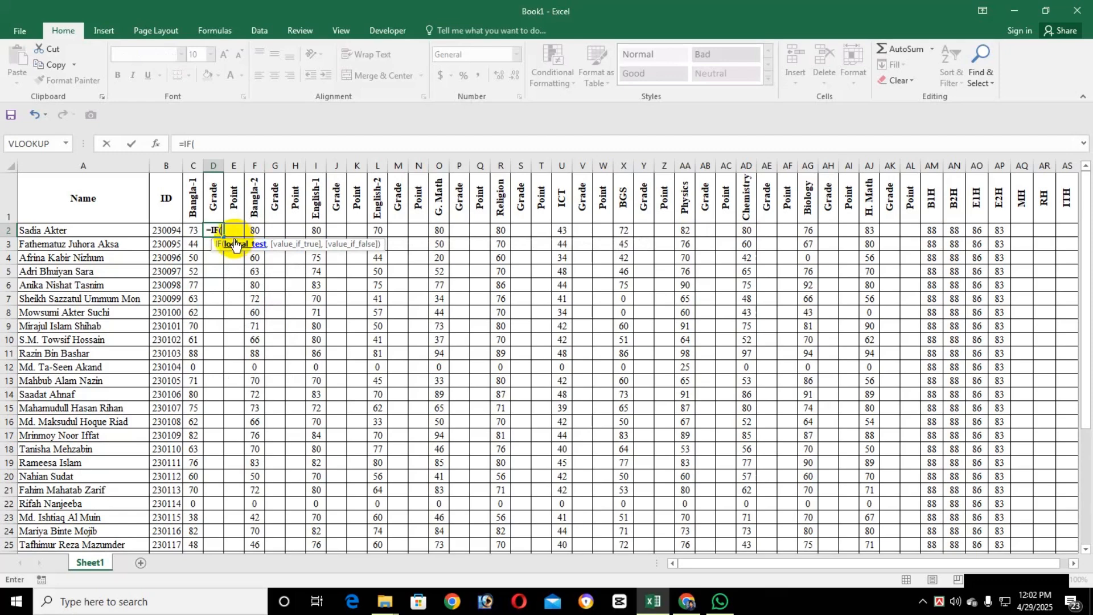
Enter the first IF condition so that C2>79 returns "A+", ready for the value-if-false argument.
{"action": "left_click", "coordinate": [191, 232]}
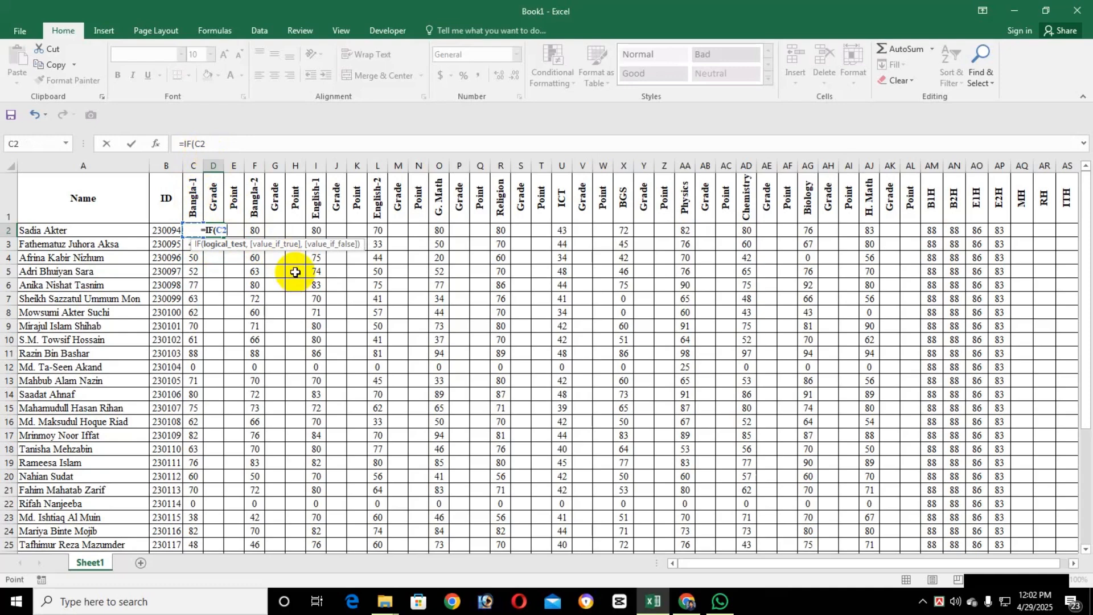
{"action": "type", "text": ">"}
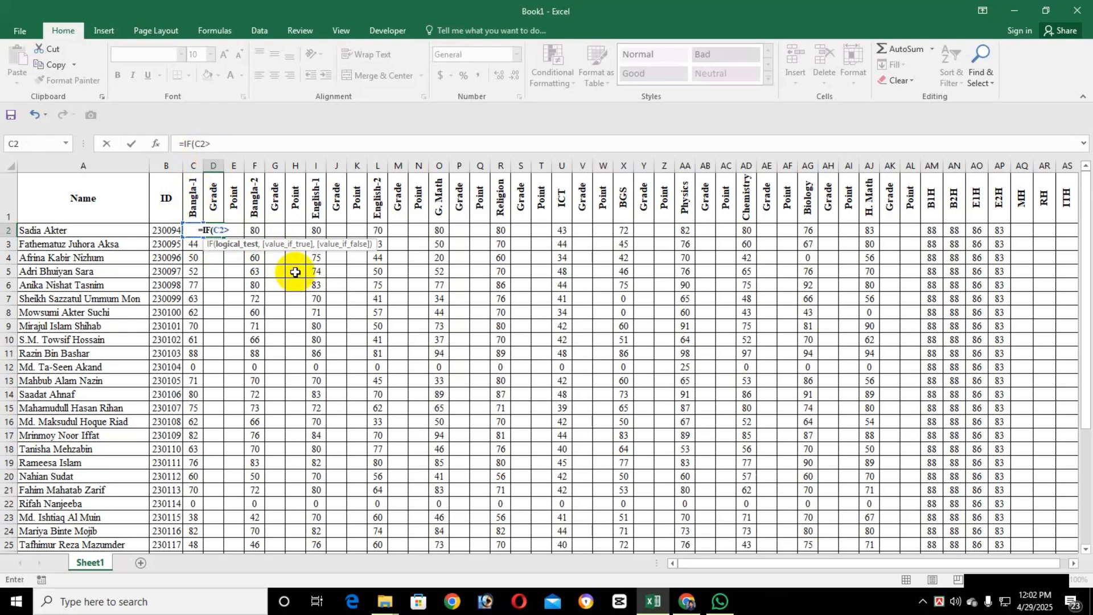
{"action": "type", "text": "79"}
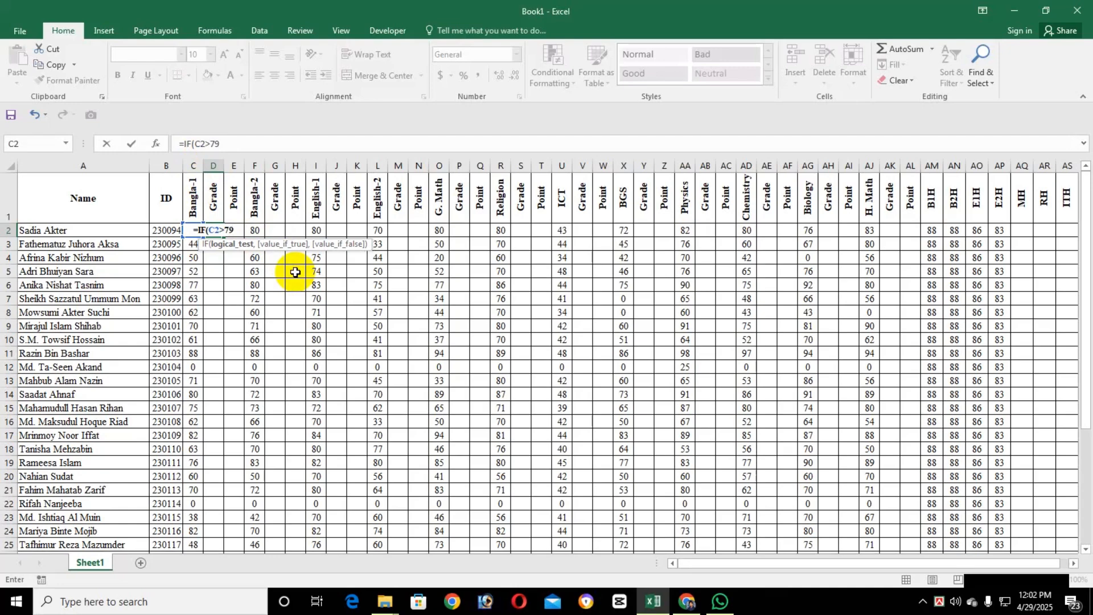
{"action": "type", "text": ","}
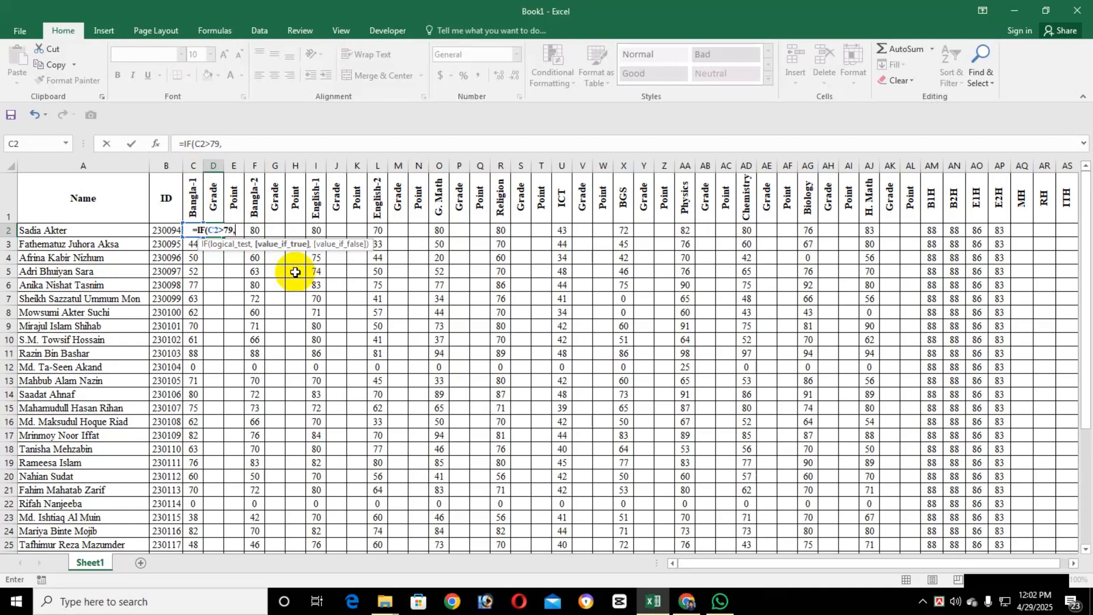
{"action": "type", "text": "\""}
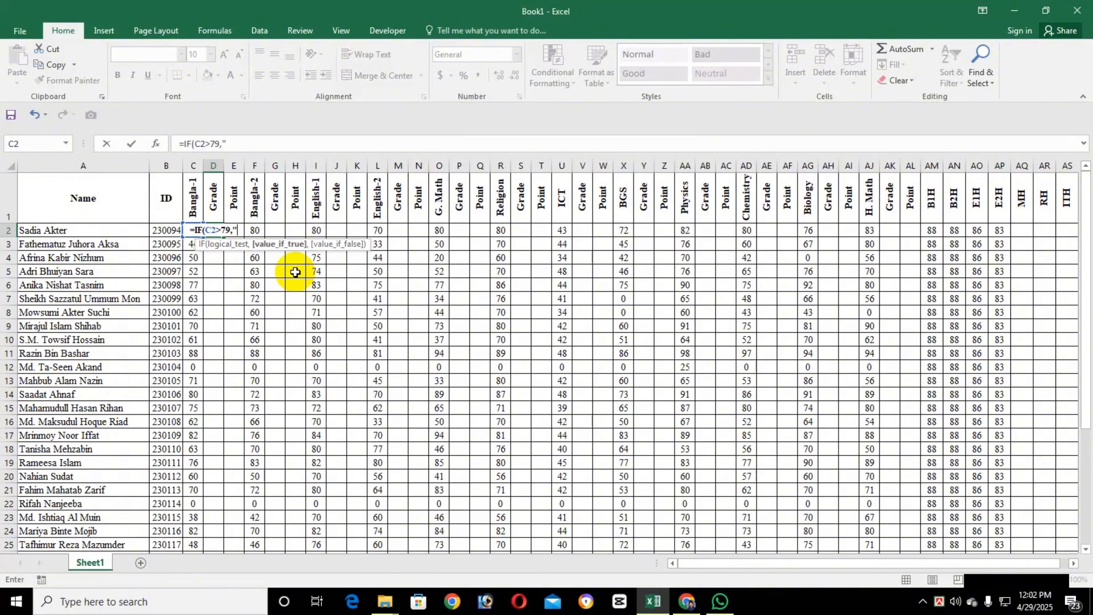
{"action": "type", "text": "A"}
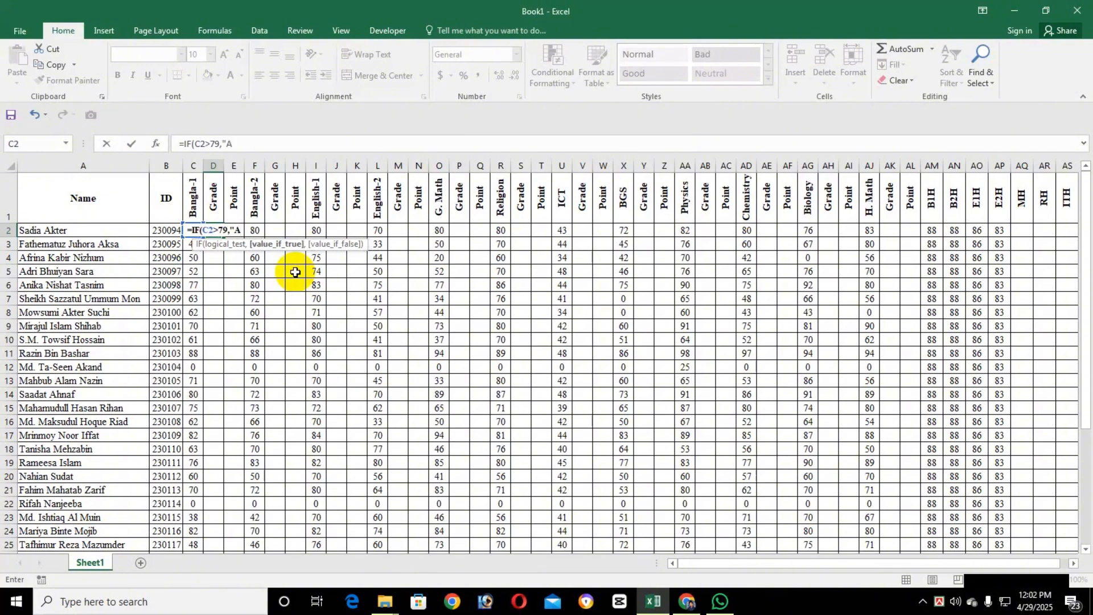
{"action": "type", "text": "+"}
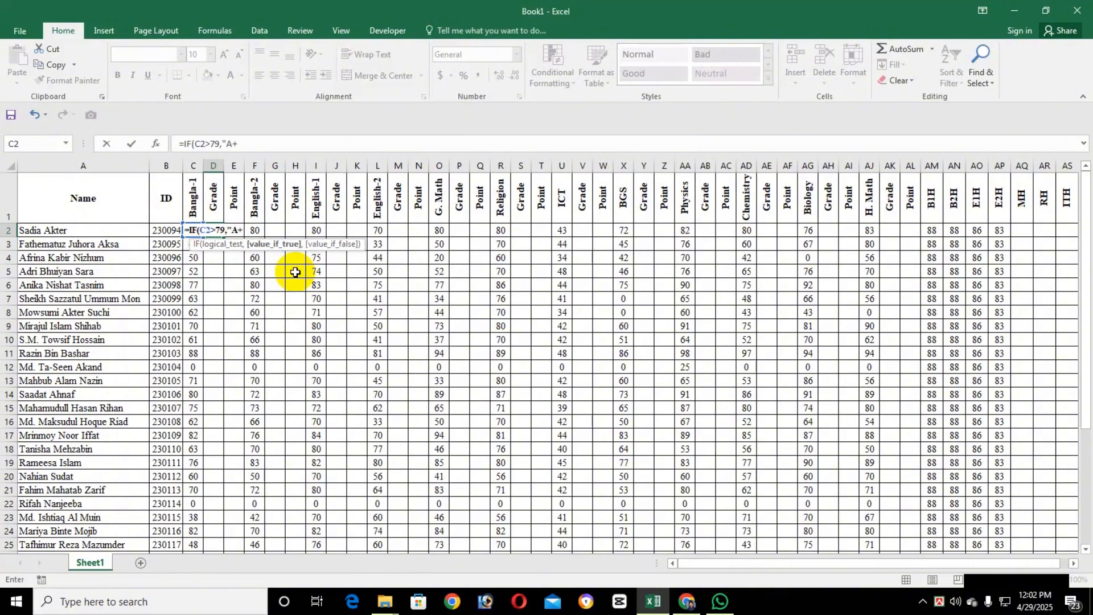
{"action": "type", "text": "\","}
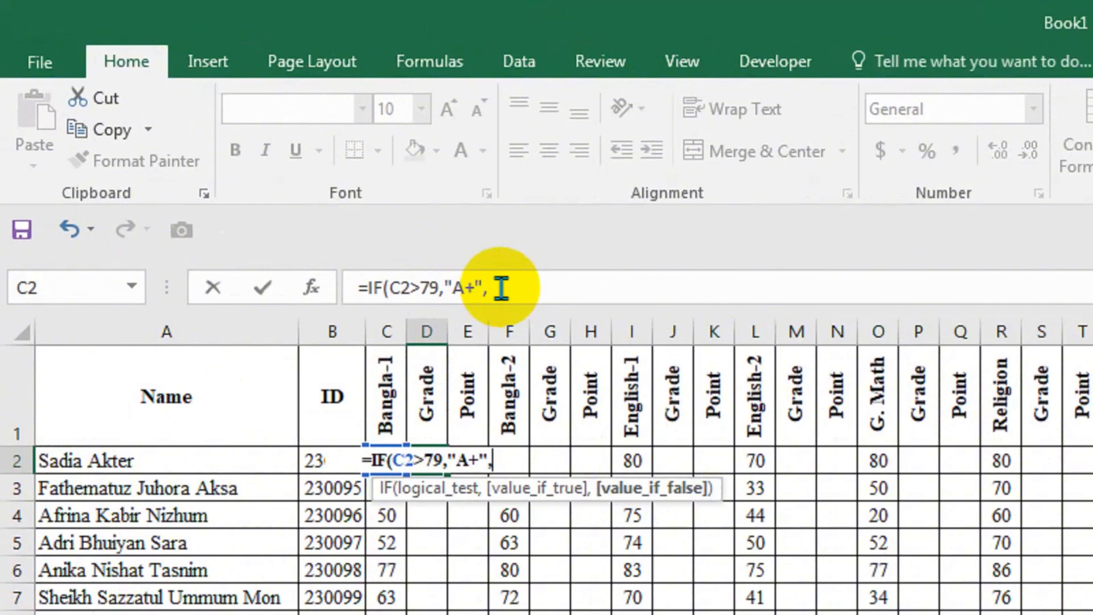
Copy the IF(C2>79,"A+", part of the formula and paste it at the end as a nested IF.
{"action": "left_click", "coordinate": [501, 289]}
{"action": "left_click_drag", "start_coordinate": [499, 289], "coordinate": [371, 287]}
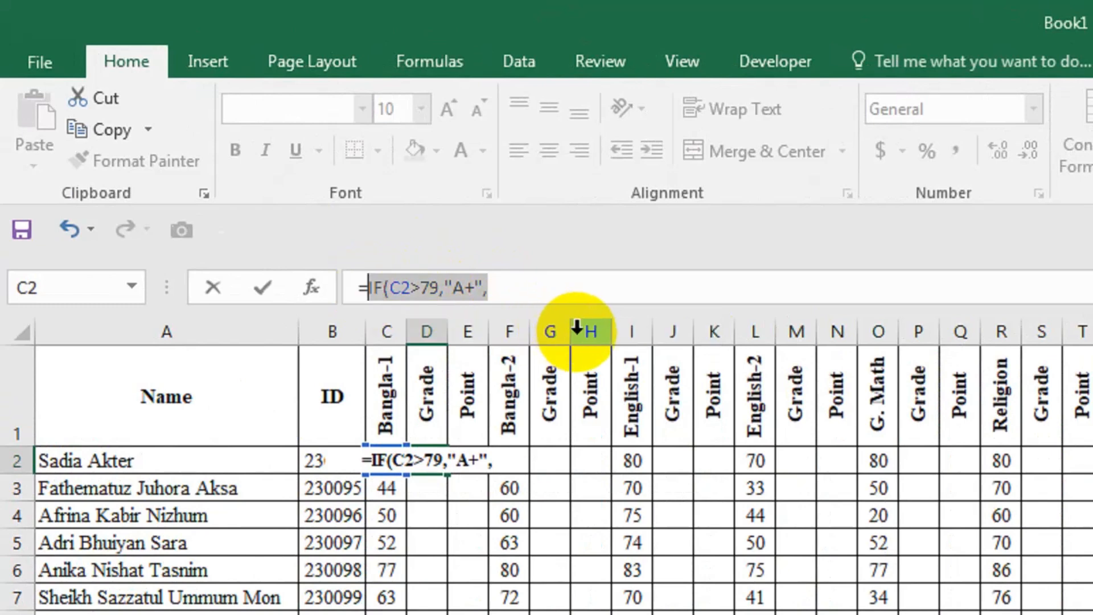
{"action": "key", "text": "ctrl+c"}
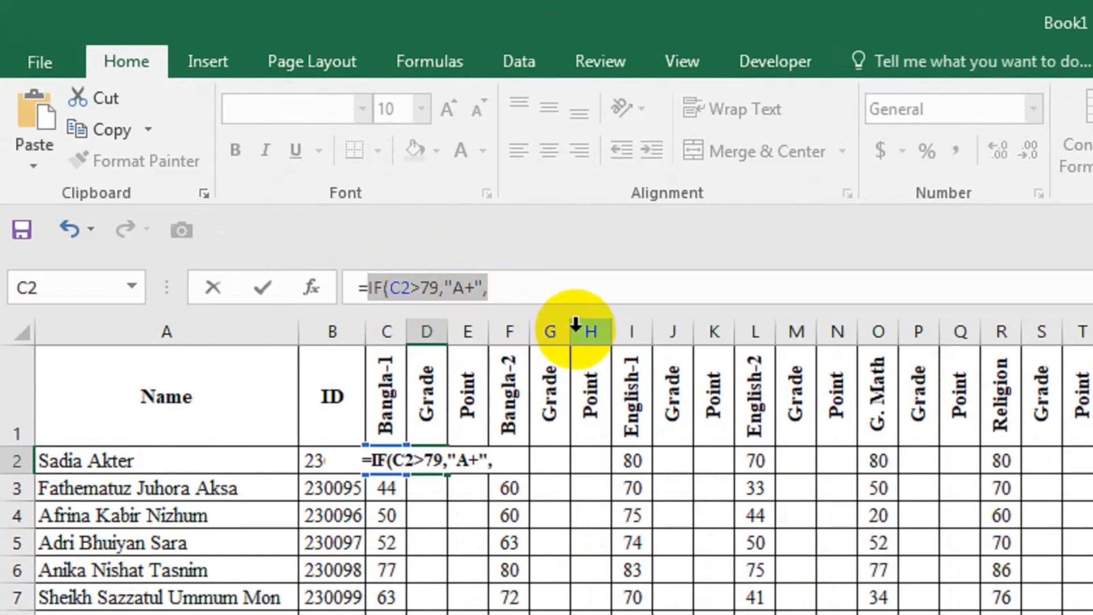
{"action": "left_click", "coordinate": [518, 292]}
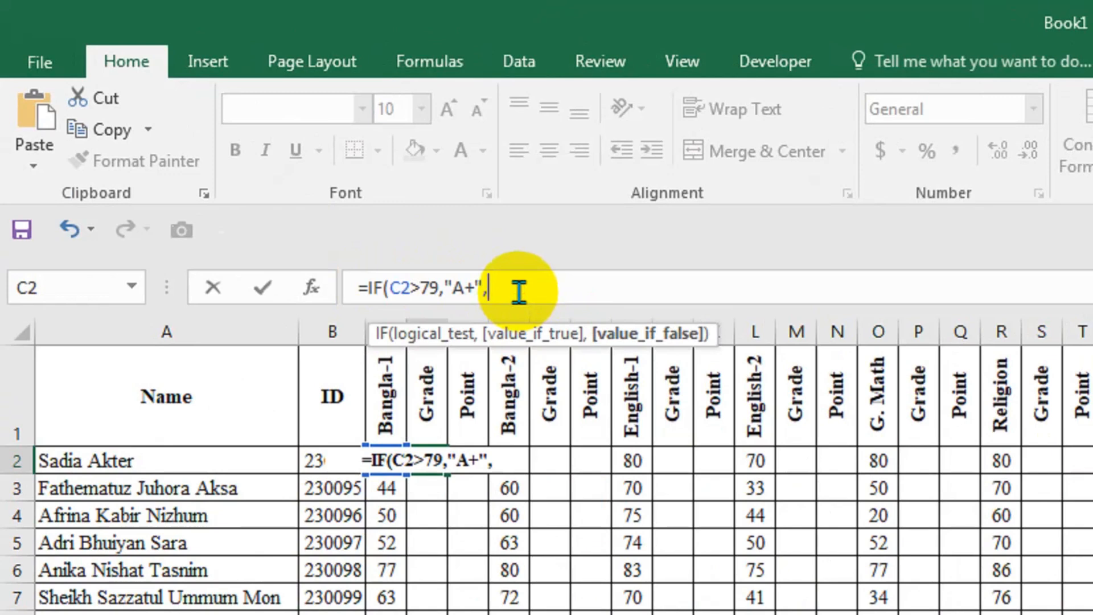
{"action": "key", "text": "ctrl+v"}
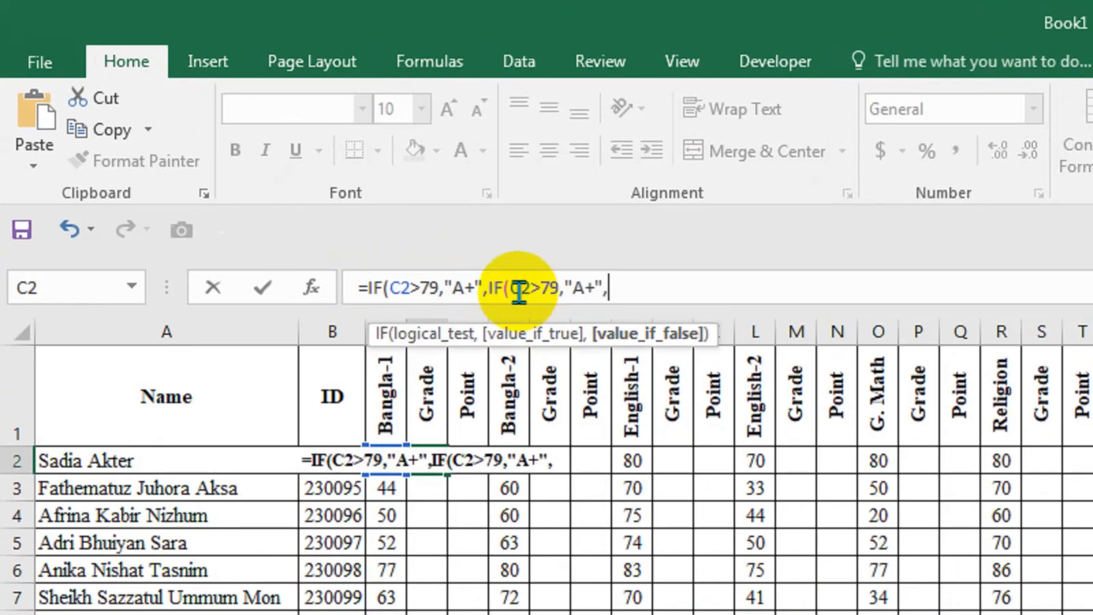
Change the threshold in the second IF condition to 69.
{"action": "key", "text": "Left"}
{"action": "key", "text": "Left"}
{"action": "key", "text": "Left"}
{"action": "key", "text": "Left"}
{"action": "key", "text": "Left"}
{"action": "key", "text": "Left"}
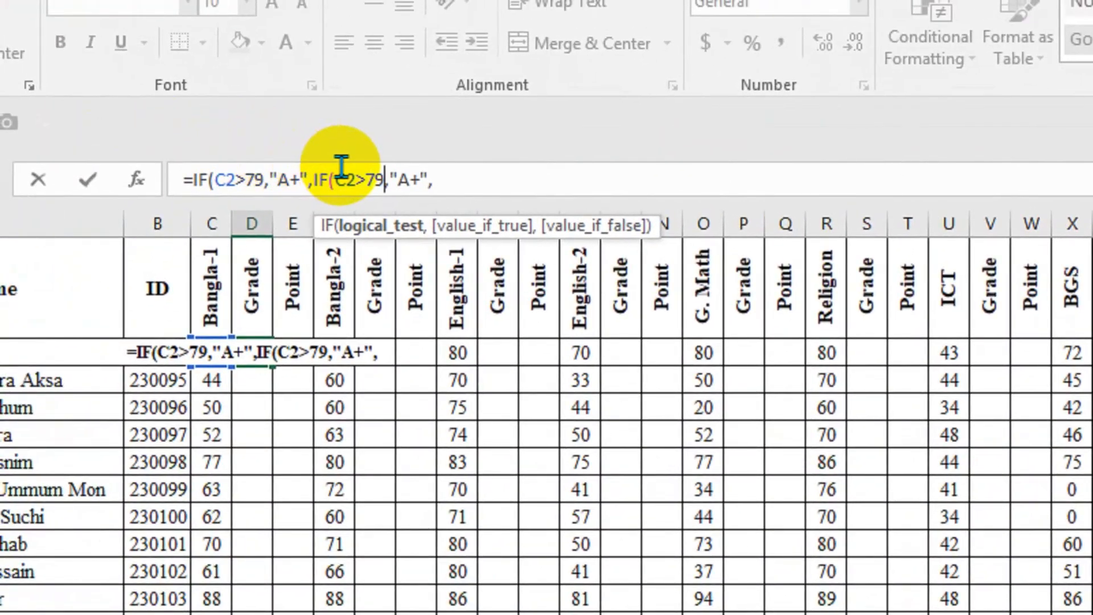
{"action": "key", "text": "BackSpace"}
{"action": "key", "text": "BackSpace"}
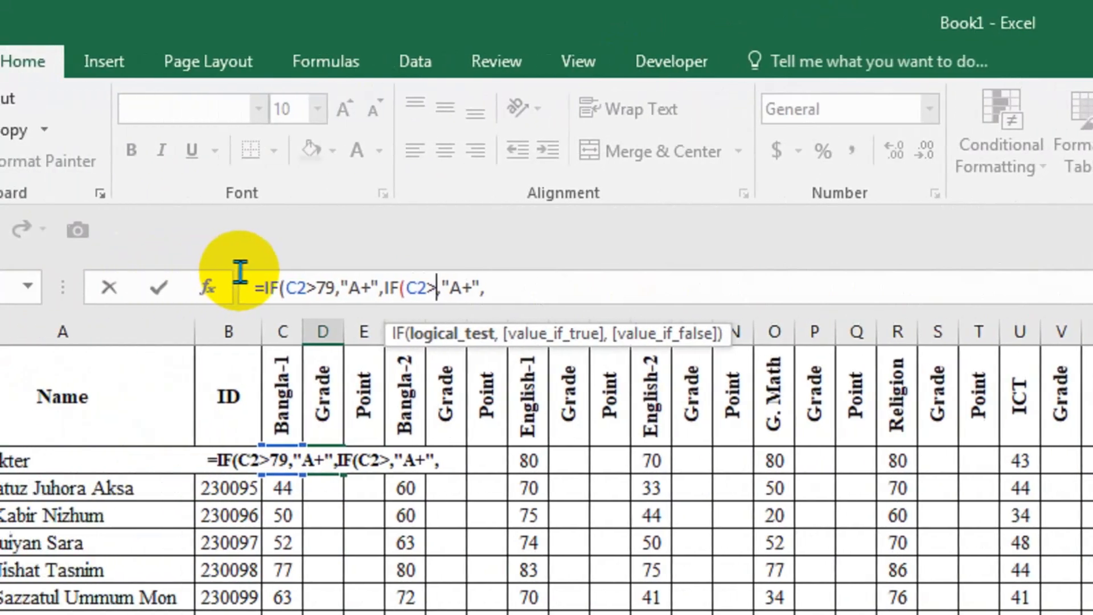
{"action": "type", "text": "69"}
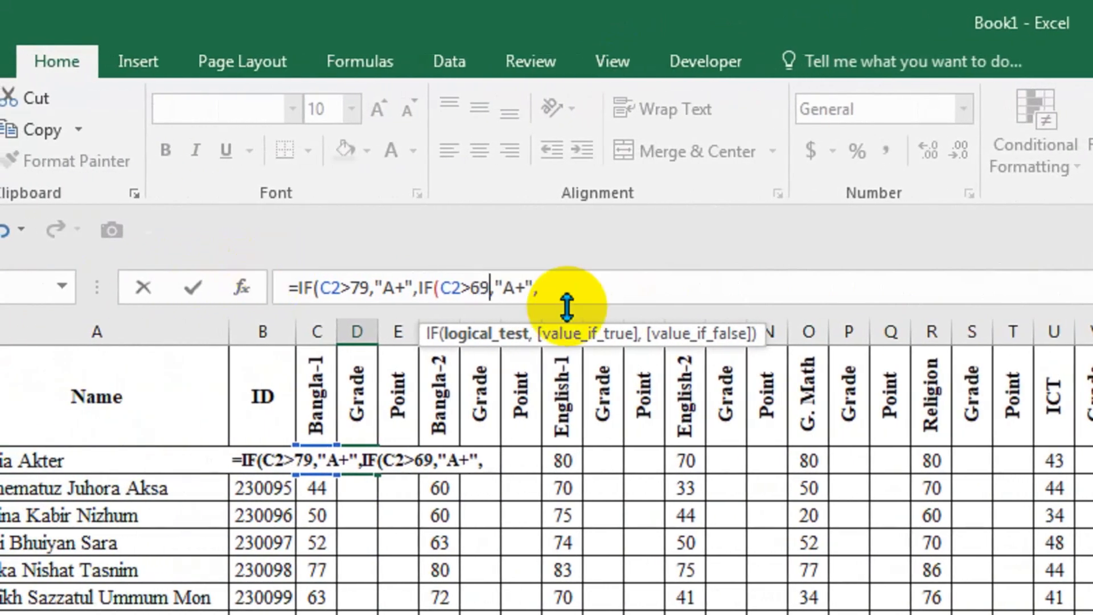
Change the grade returned by the second IF condition to "A".
{"action": "key", "text": "Right"}
{"action": "key", "text": "Right"}
{"action": "key", "text": "Right"}
{"action": "key", "text": "Right"}
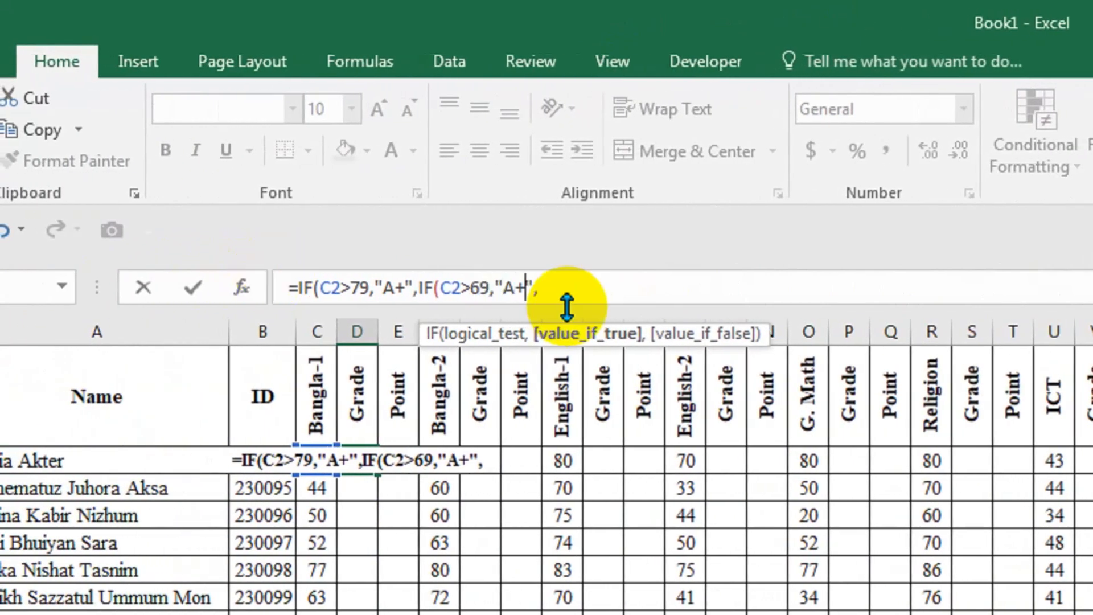
{"action": "key", "text": "shift+Left"}
{"action": "key", "text": "shift+Left"}
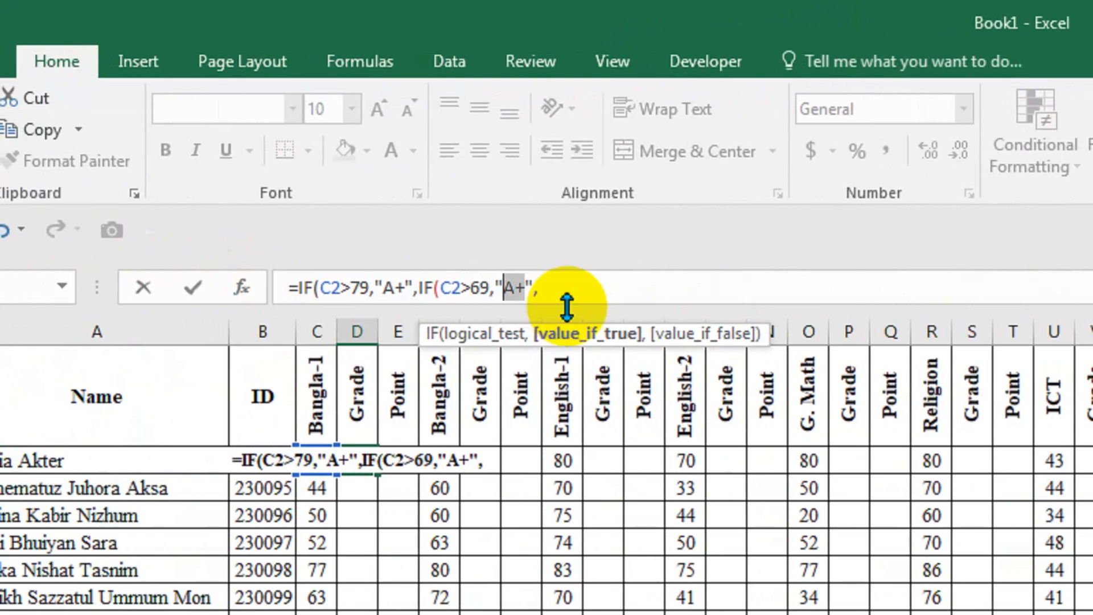
{"action": "type", "text": "a"}
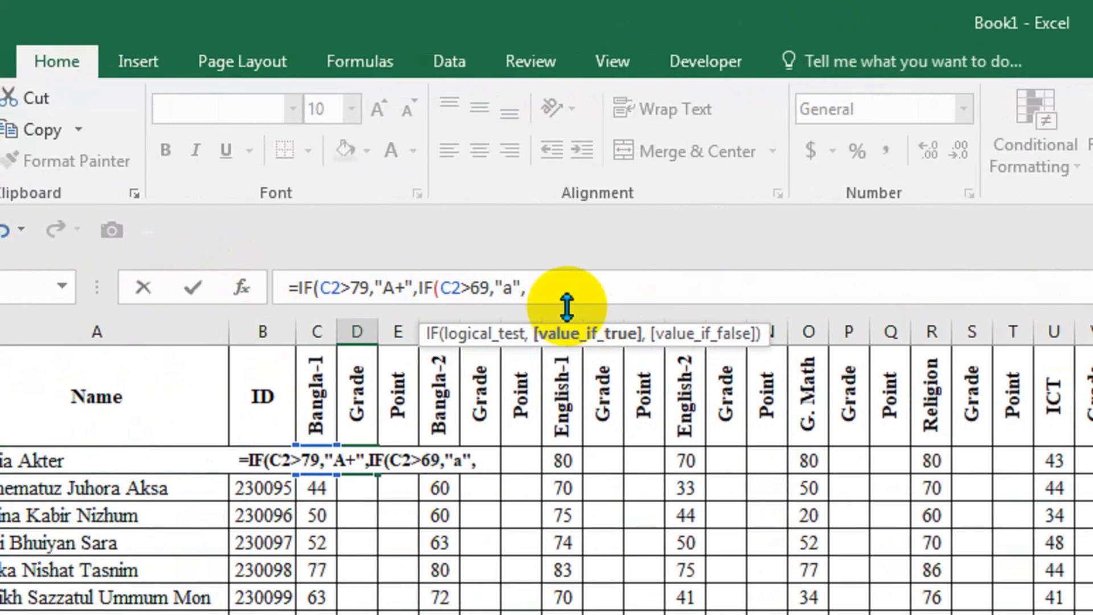
{"action": "key", "text": "BackSpace"}
{"action": "type", "text": "A"}
{"action": "key", "text": "End"}
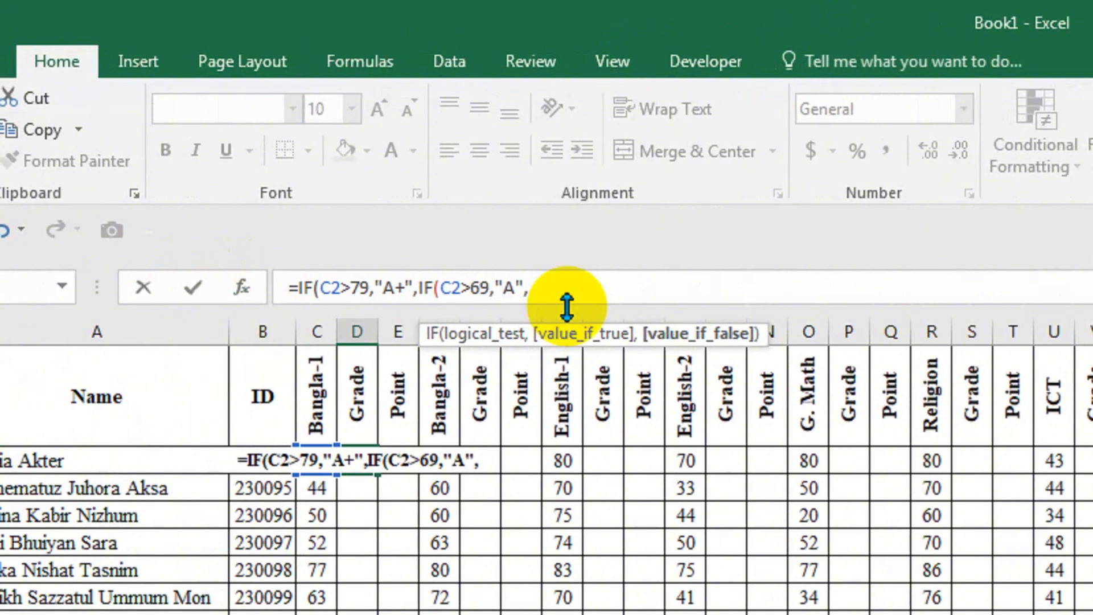
Append the copied IF clause as the third condition and set its threshold to 59.
{"action": "type", "text": "IF(C2>79,\"A+\","}
{"action": "key", "text": "Left"}
{"action": "key", "text": "Left"}
{"action": "key", "text": "Left"}
{"action": "key", "text": "Left"}
{"action": "key", "text": "Left"}
{"action": "key", "text": "Left"}
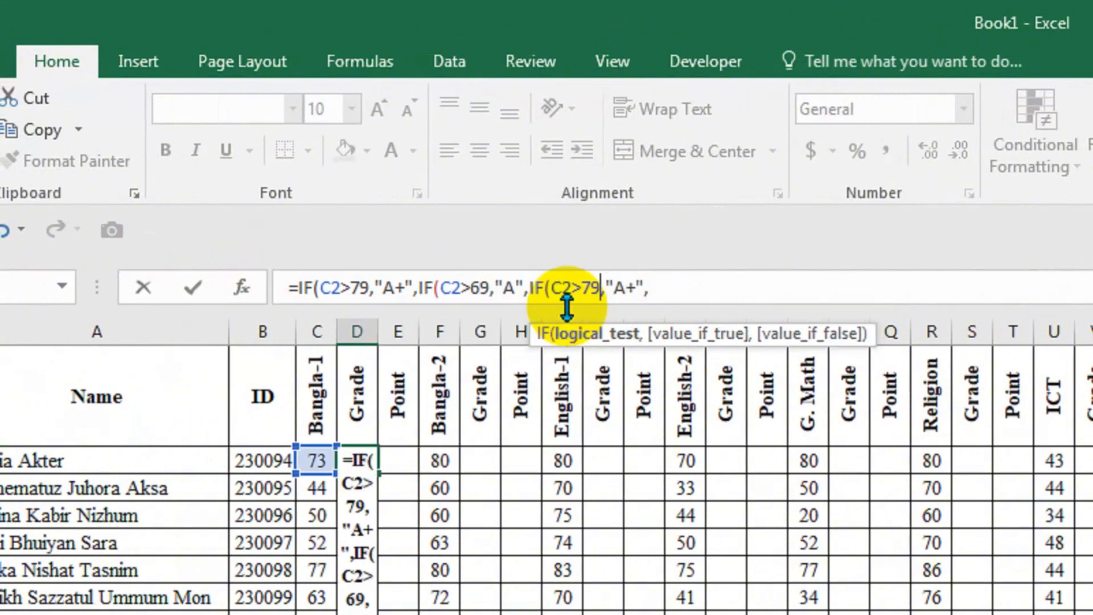
{"action": "key", "text": "shift+Left"}
{"action": "key", "text": "shift+Left"}
{"action": "type", "text": "59"}
Change the grade returned by the third IF condition to "A-".
{"action": "key", "text": "Right"}
{"action": "key", "text": "Right"}
{"action": "key", "text": "Right"}
{"action": "key", "text": "Right"}
{"action": "key", "text": "shift+Left"}
{"action": "key", "text": "shift+Left"}
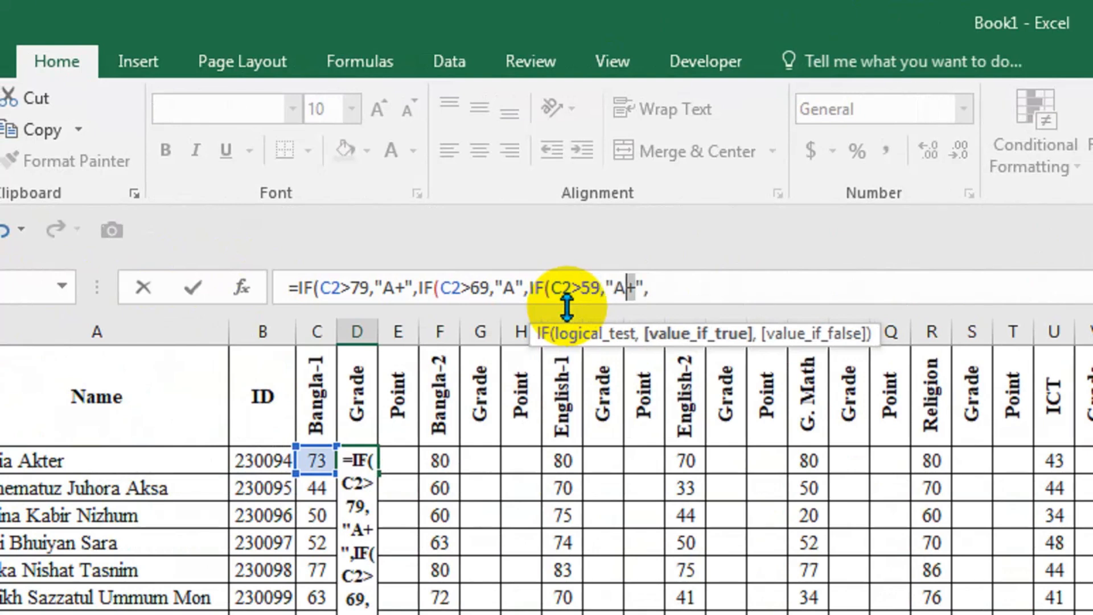
{"action": "type", "text": "a"}
{"action": "key", "text": "BackSpace"}
{"action": "type", "text": "A-"}
{"action": "key", "text": "End"}
Append the copied IF clause as the fourth condition and set its threshold to 49.
{"action": "type", "text": "IF(C2>79,\"A+\","}
{"action": "key", "text": "Left"}
{"action": "key", "text": "Left"}
{"action": "key", "text": "Left"}
{"action": "key", "text": "Left"}
{"action": "key", "text": "Left"}
{"action": "key", "text": "Left"}
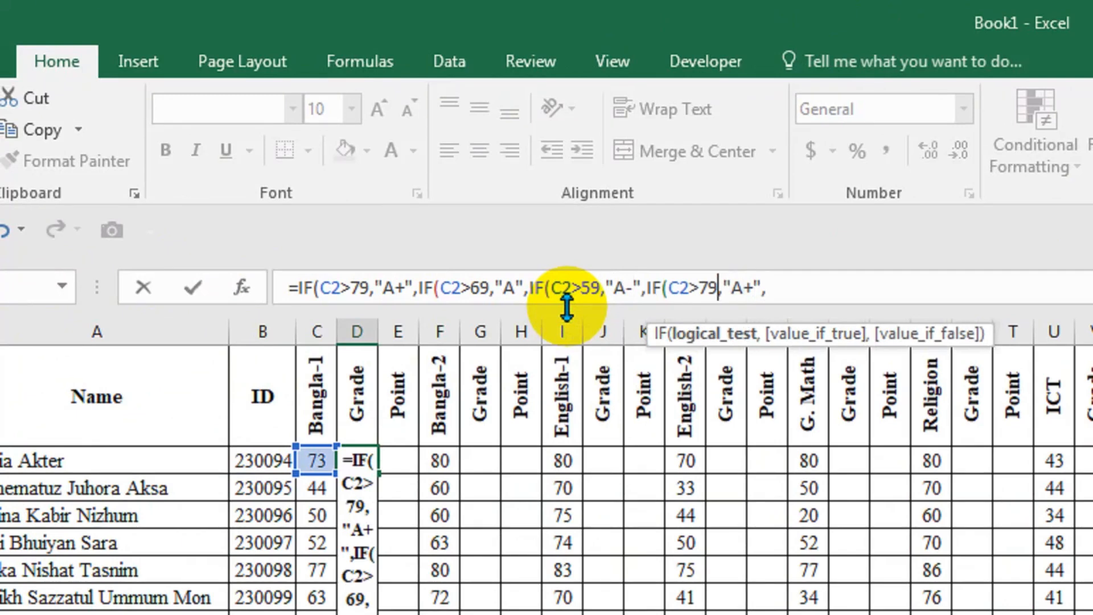
{"action": "key", "text": "shift+Left"}
{"action": "key", "text": "shift+Left"}
{"action": "type", "text": "49"}
Change the grade returned by the fourth IF condition to "B".
{"action": "key", "text": "Right"}
{"action": "key", "text": "Right"}
{"action": "key", "text": "Right"}
{"action": "key", "text": "Right"}
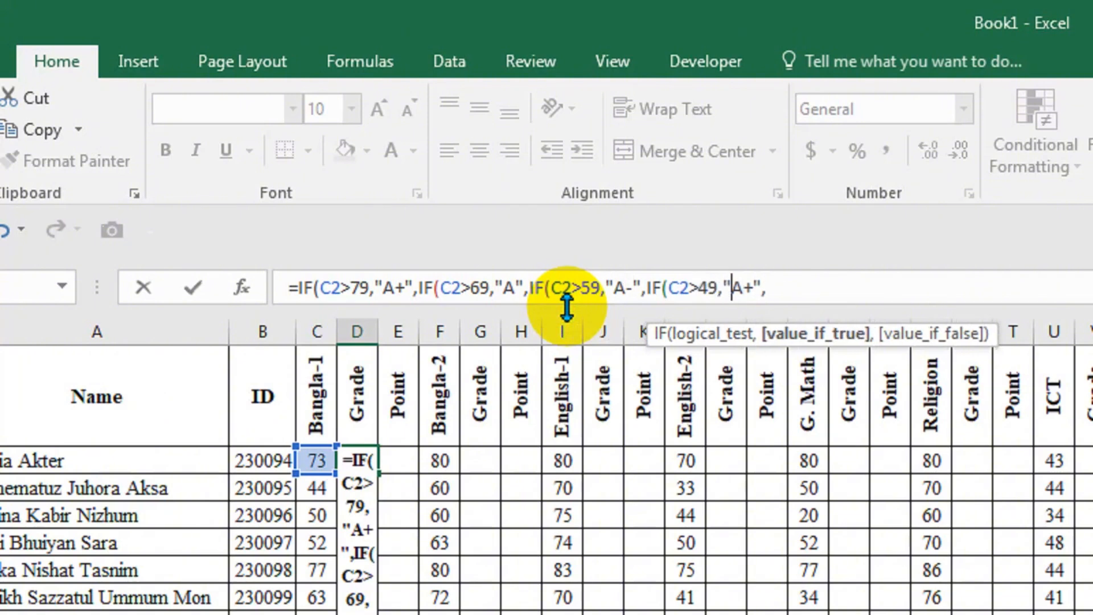
{"action": "key", "text": "shift+Left"}
{"action": "key", "text": "shift+Left"}
{"action": "type", "text": "B"}
{"action": "key", "text": "Right"}
{"action": "key", "text": "Right"}
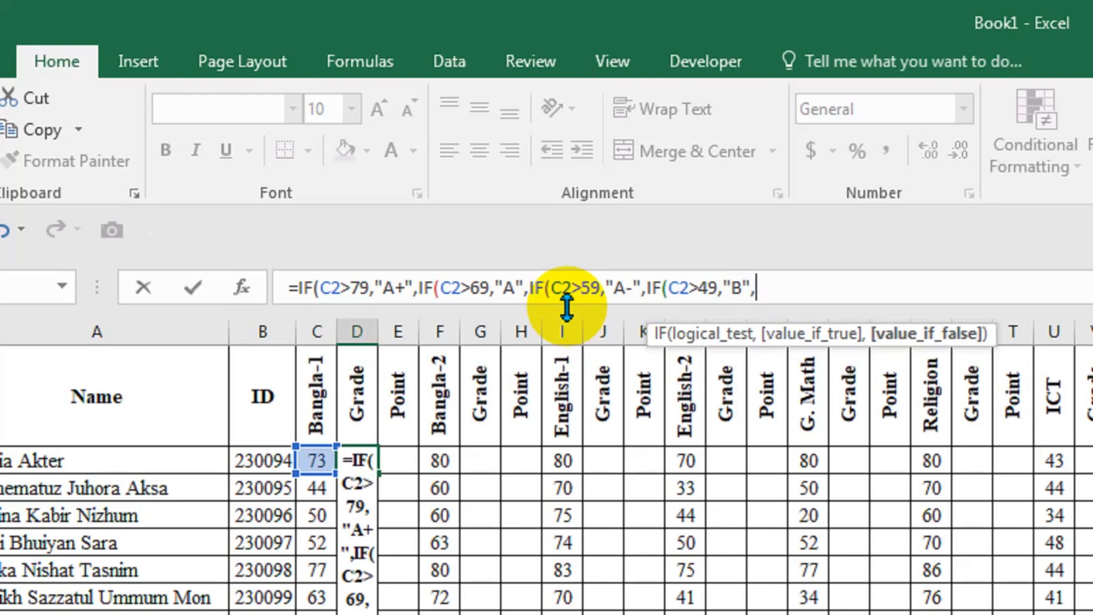
Append the copied IF clause as the fifth condition and set its threshold to 39.
{"action": "type", "text": "IF(C2>79,\"A+\","}
{"action": "key", "text": "Left"}
{"action": "key", "text": "Left"}
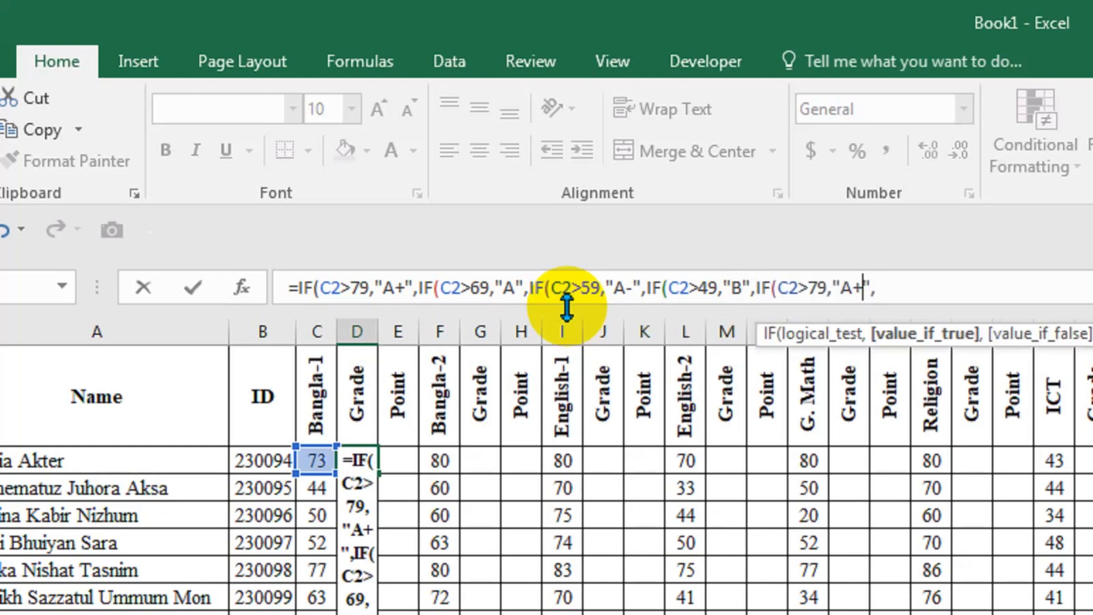
{"action": "key", "text": "Left"}
{"action": "key", "text": "Left"}
{"action": "key", "text": "Left"}
{"action": "key", "text": "Left"}
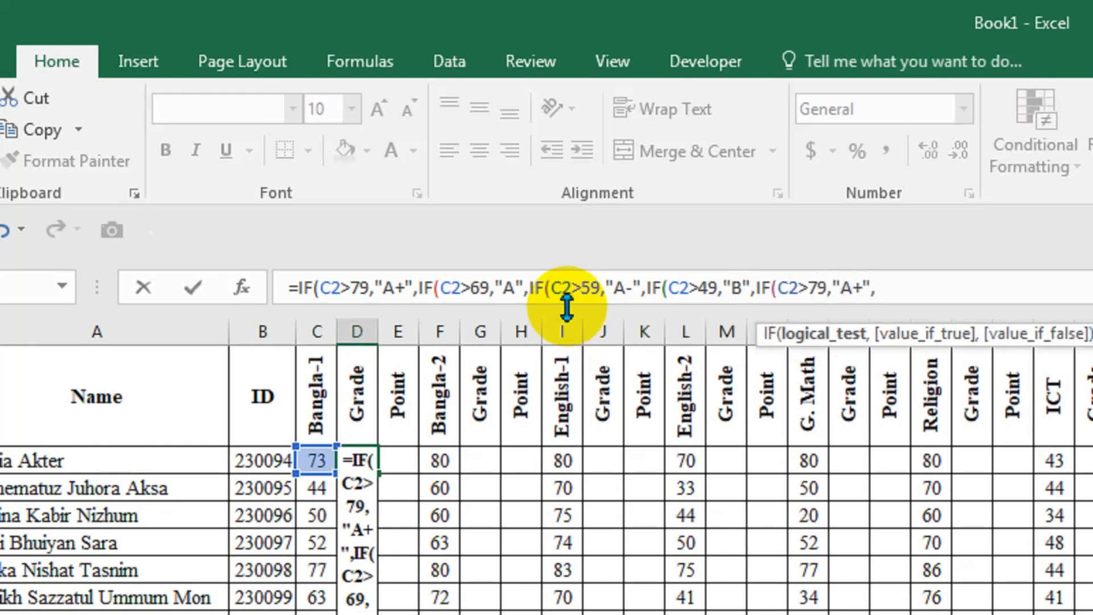
{"action": "key", "text": "Left"}
{"action": "key", "text": "shift+Left"}
{"action": "type", "text": "39"}
Change the grade returned by the fifth IF condition to "C".
{"action": "key", "text": "Right"}
{"action": "key", "text": "Right"}
{"action": "key", "text": "Right"}
{"action": "key", "text": "Right"}
{"action": "key", "text": "shift+Left"}
{"action": "key", "text": "shift+Left"}
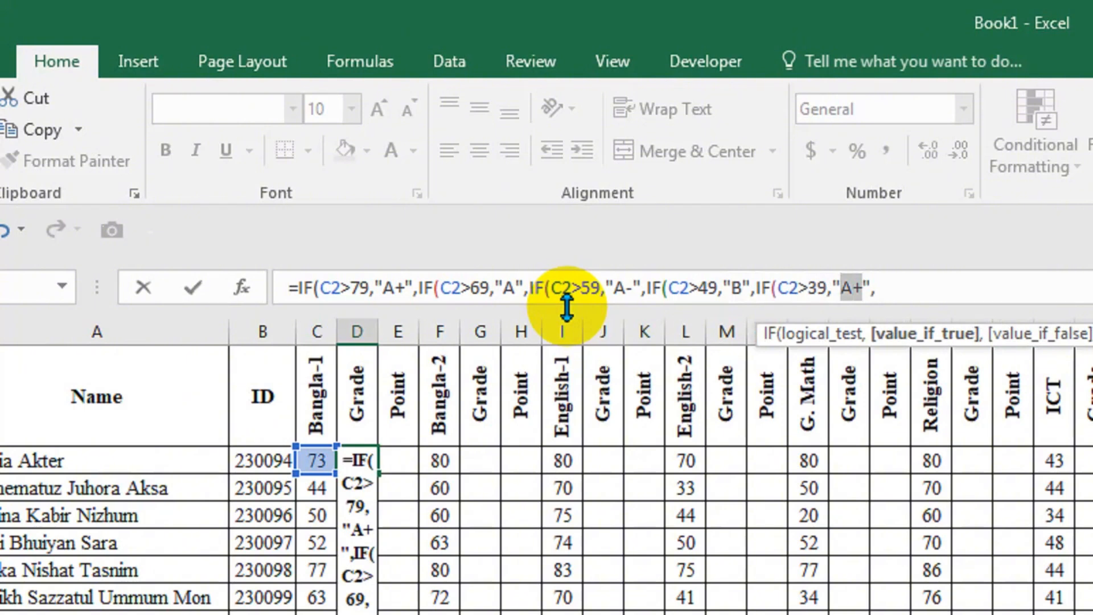
{"action": "type", "text": "D"}
{"action": "key", "text": "BackSpace"}
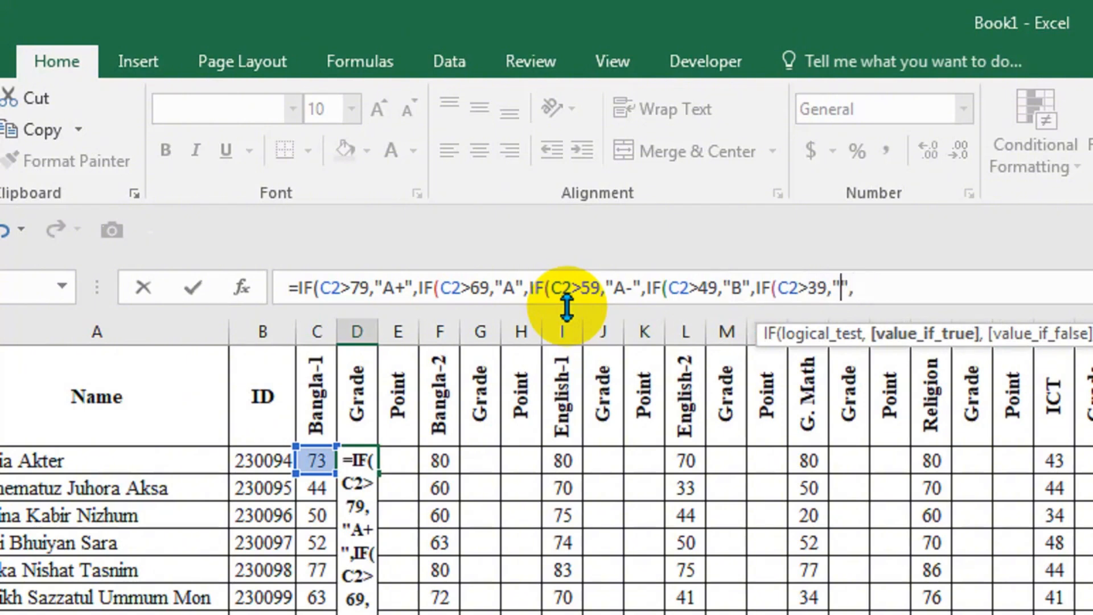
{"action": "type", "text": "C"}
{"action": "key", "text": "Right"}
{"action": "key", "text": "Right"}
Append the copied IF clause as the sixth condition and set its threshold to 32.
{"action": "type", "text": "IF(C2>79,\"A+\","}
{"action": "key", "text": "Left"}
{"action": "key", "text": "Left"}
{"action": "key", "text": "Left"}
{"action": "key", "text": "Left"}
{"action": "key", "text": "Left"}
{"action": "key", "text": "Left"}
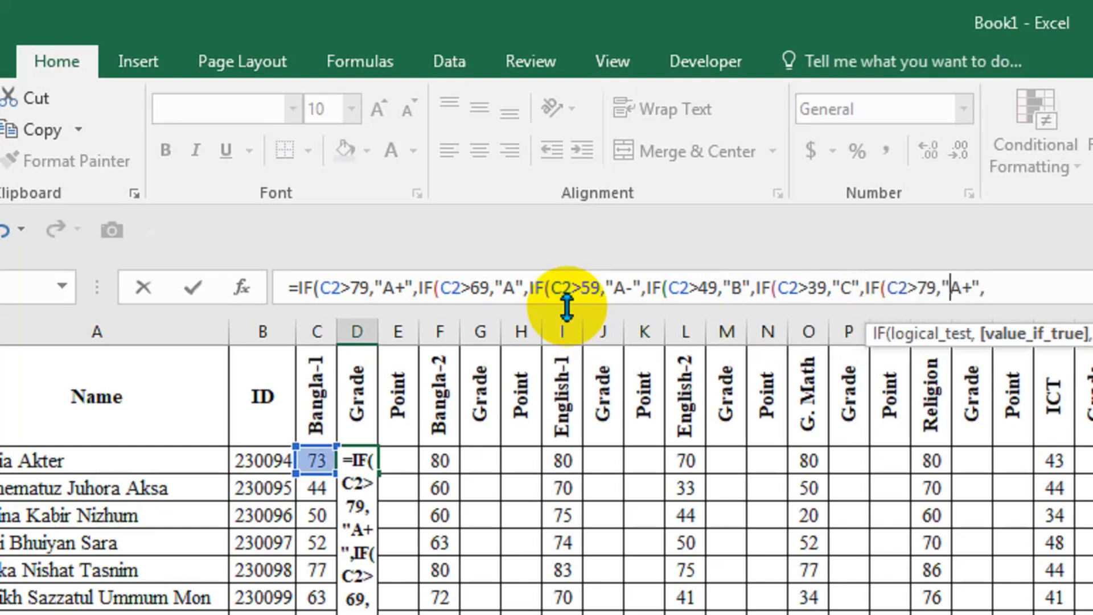
{"action": "key", "text": "shift+Left"}
{"action": "key", "text": "shift+Left"}
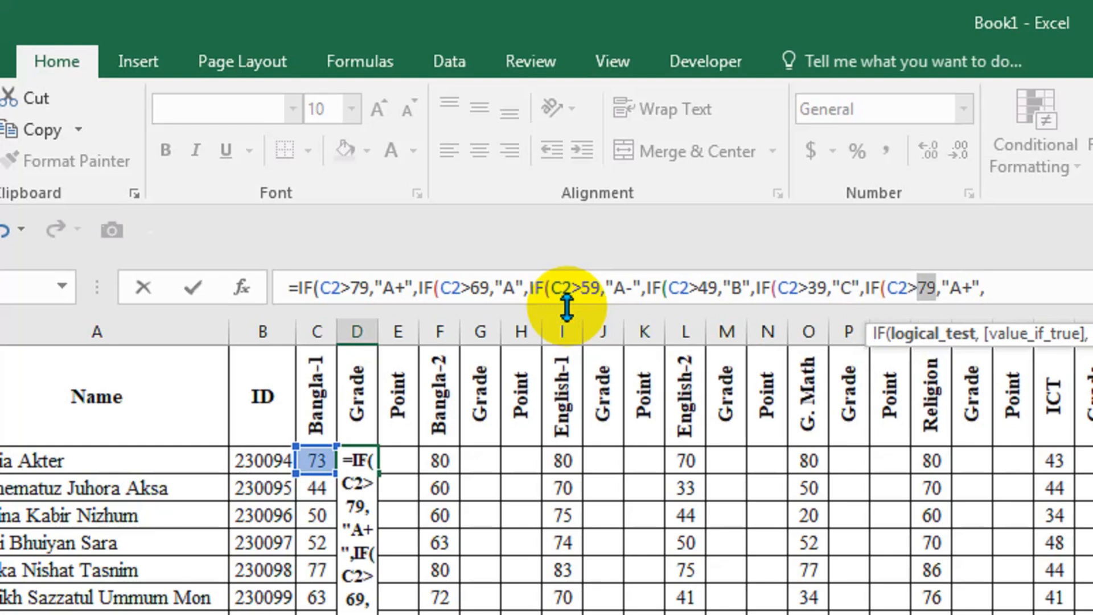
{"action": "type", "text": "32"}
Change the grade returned by the sixth IF condition to "D".
{"action": "key", "text": "Right"}
{"action": "key", "text": "Right"}
{"action": "key", "text": "Right"}
{"action": "key", "text": "Right"}
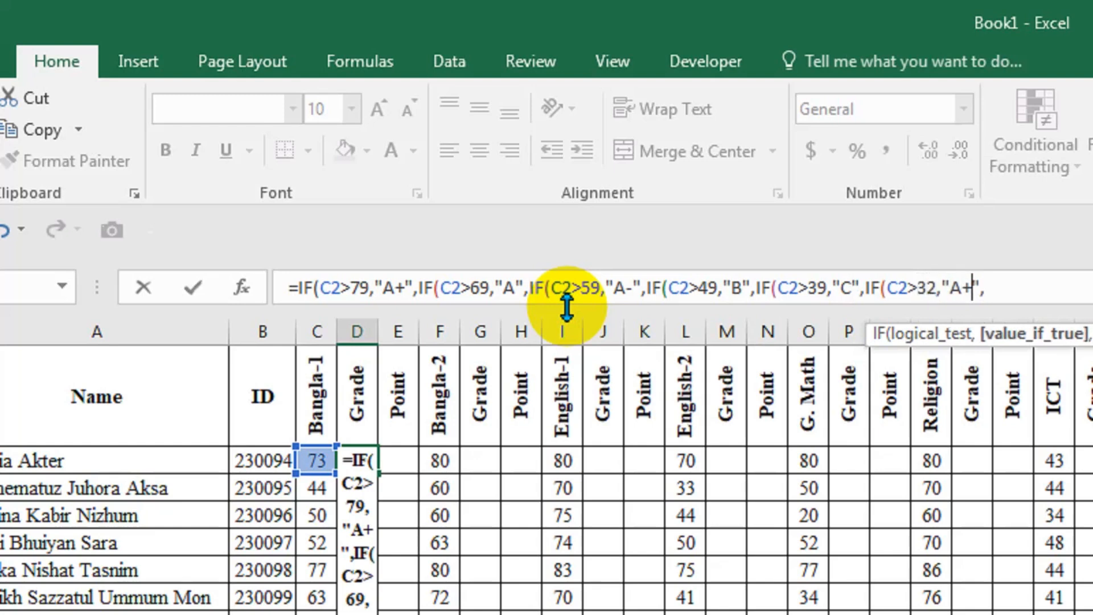
{"action": "key", "text": "shift+Left"}
{"action": "key", "text": "shift+Left"}
{"action": "type", "text": "D"}
{"action": "key", "text": "Right"}
{"action": "key", "text": "Right"}
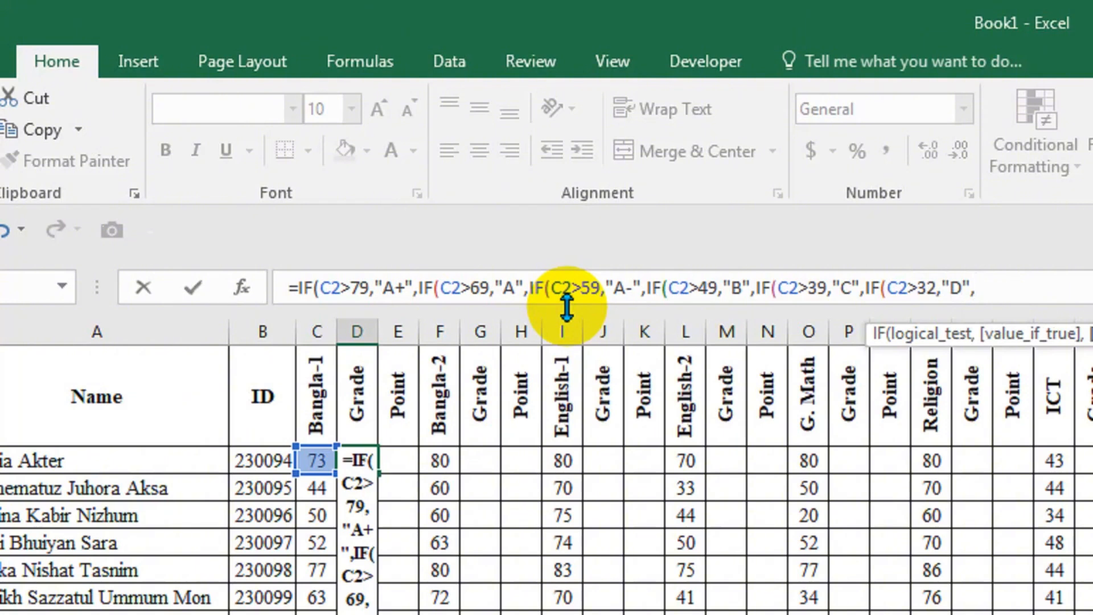
Add "F" as the value returned when none of the six grade conditions is met.
{"action": "type", "text": "\"f"}
{"action": "key", "text": "BackSpace"}
{"action": "type", "text": "F"}
{"action": "type", "text": "\"F"}
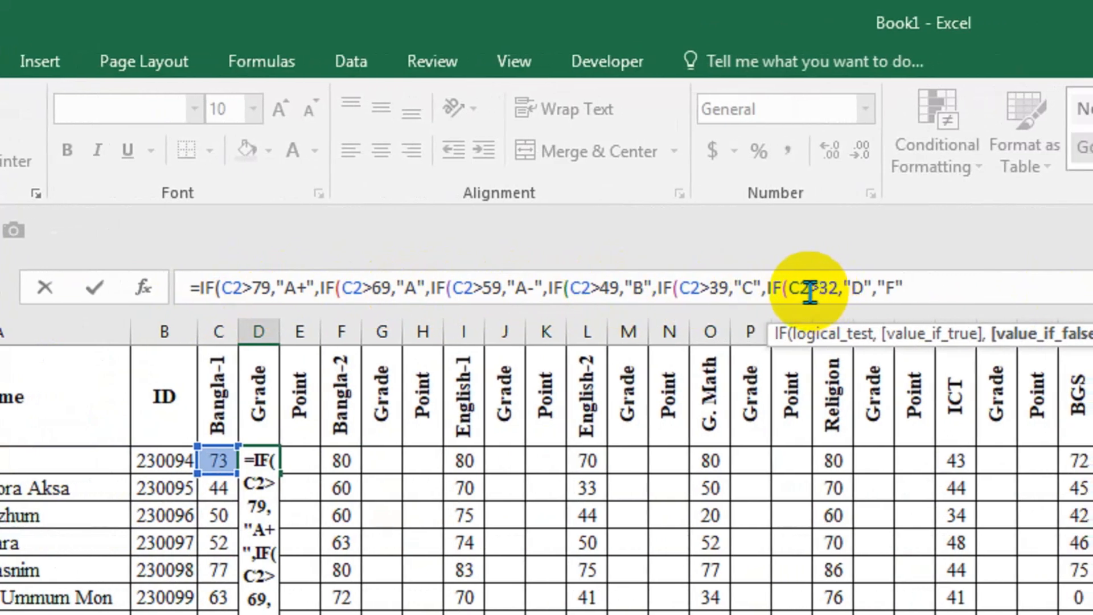
Close all six nested IFs with parentheses and commit the grade formula in D2.
{"action": "type", "text": ")))"}
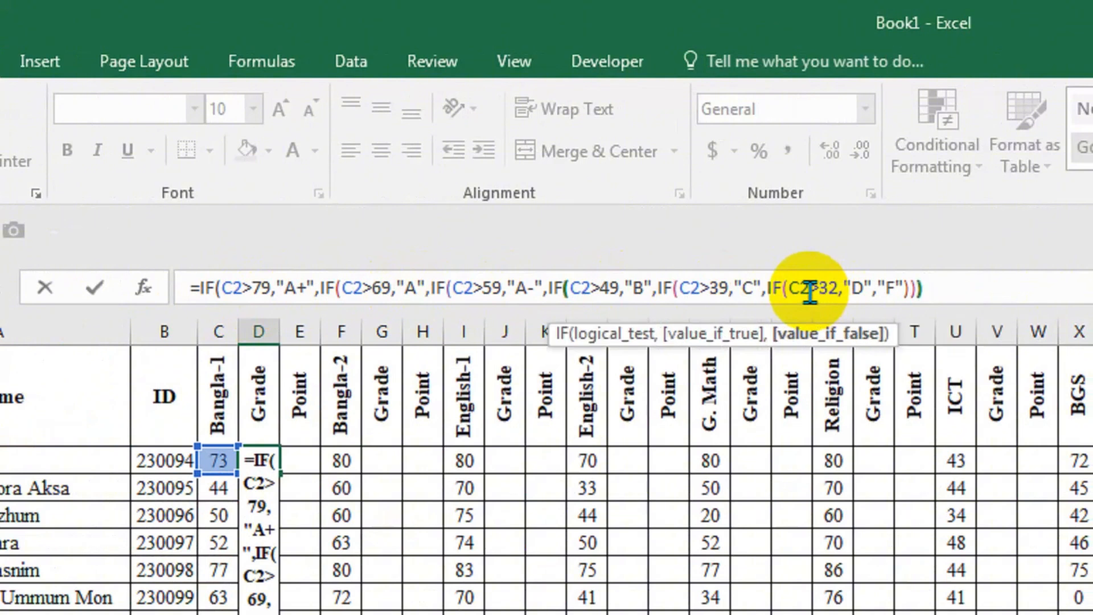
{"action": "type", "text": ")"}
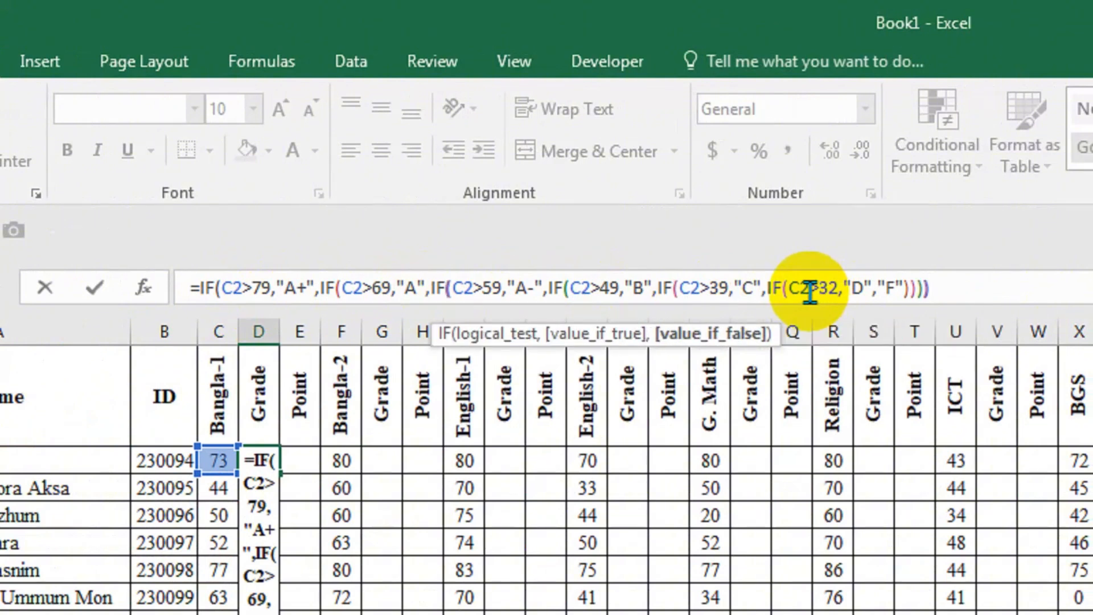
{"action": "type", "text": "))"}
{"action": "key", "text": "Return"}
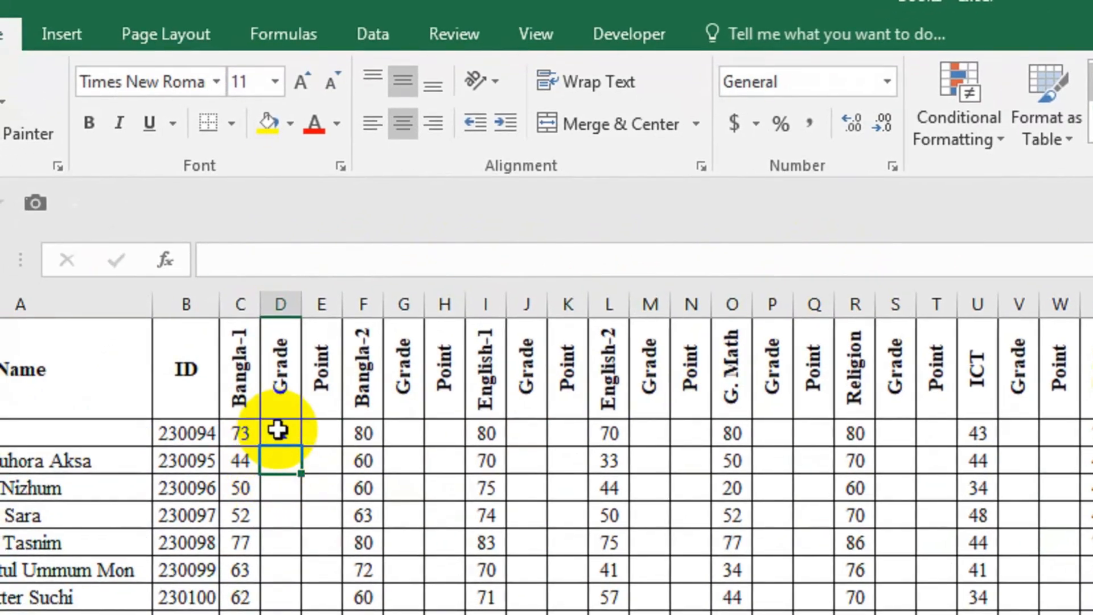
Begin an IF formula in E2, the first student's Point cell for Bangla-1.
{"action": "left_click", "coordinate": [328, 437]}
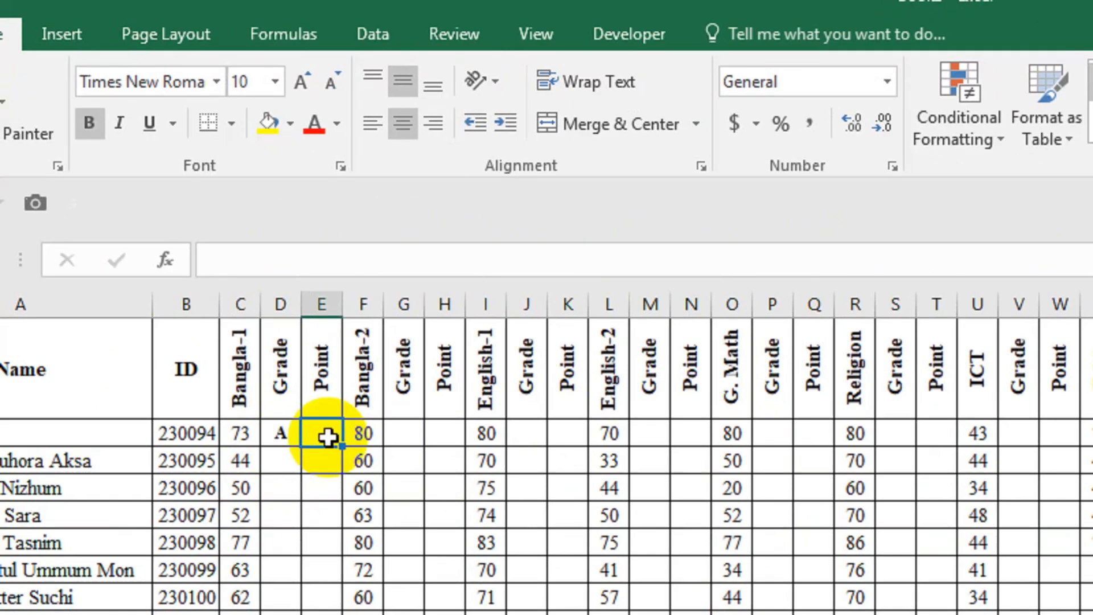
{"action": "type", "text": "="}
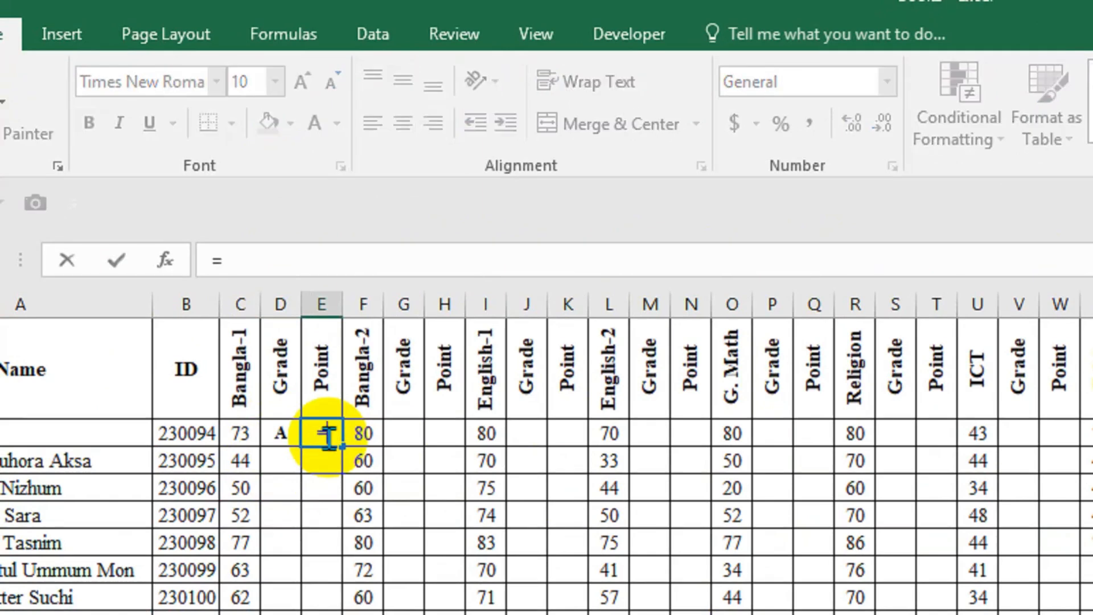
{"action": "type", "text": "iF"}
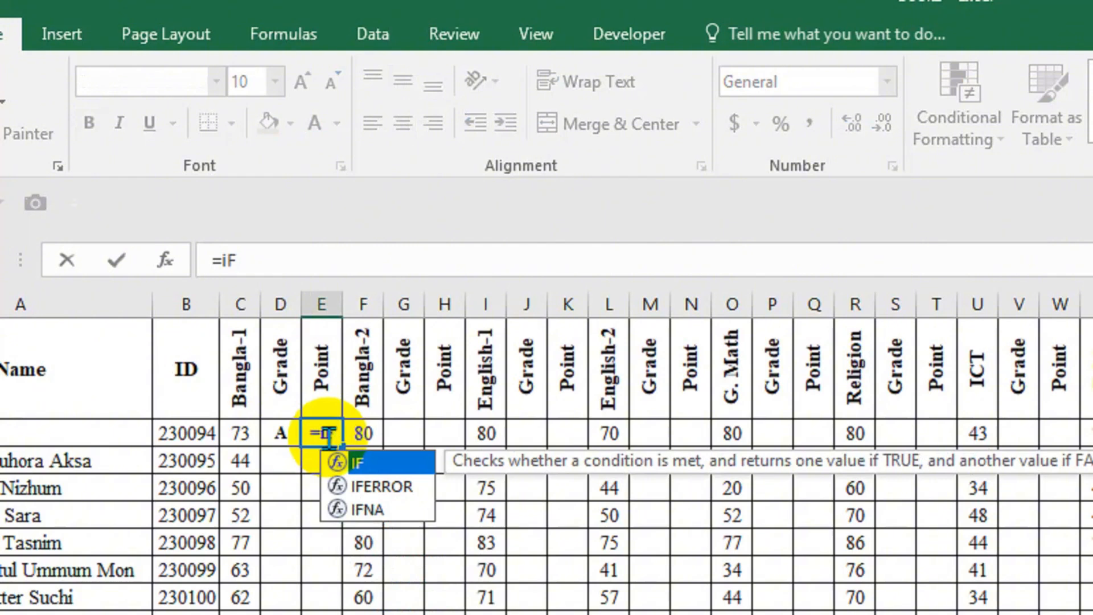
{"action": "key", "text": "BackSpace"}
{"action": "key", "text": "BackSpace"}
{"action": "type", "text": "FI"}
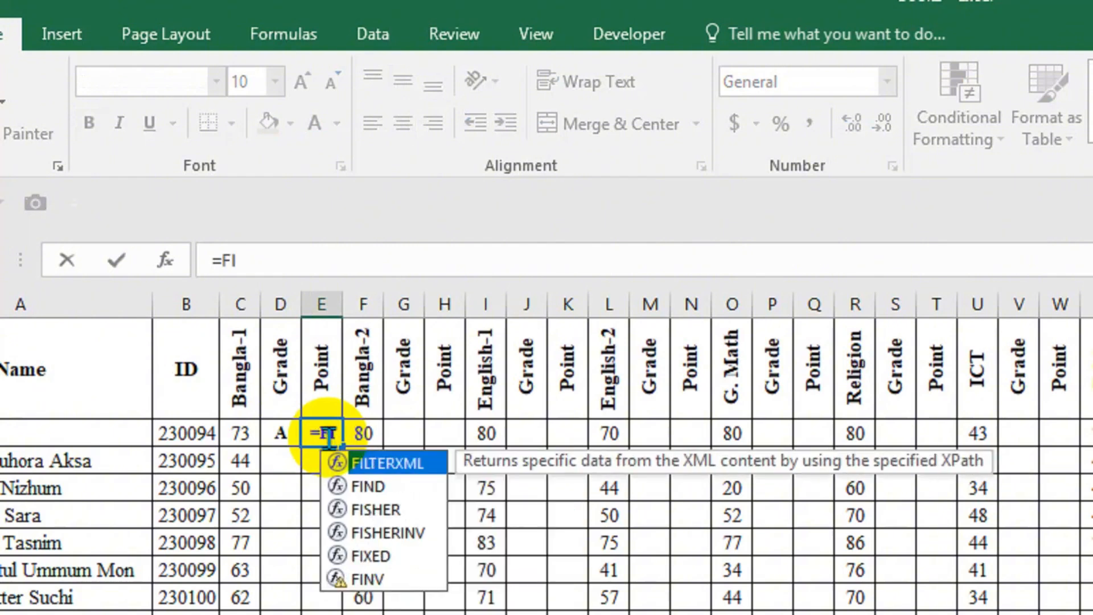
{"action": "key", "text": "BackSpace"}
{"action": "key", "text": "BackSpace"}
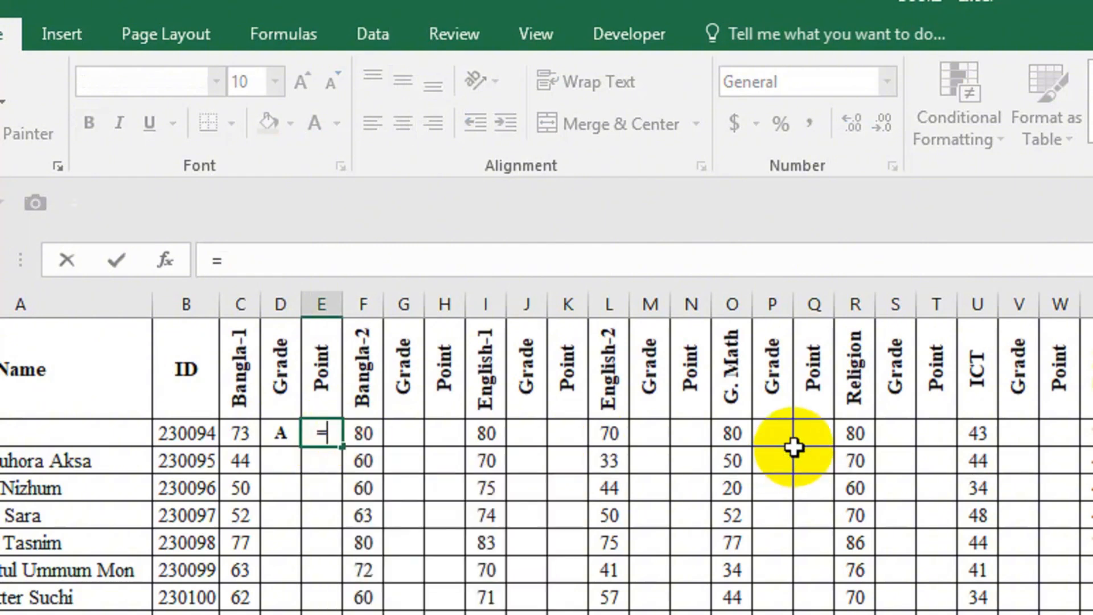
{"action": "type", "text": "IF"}
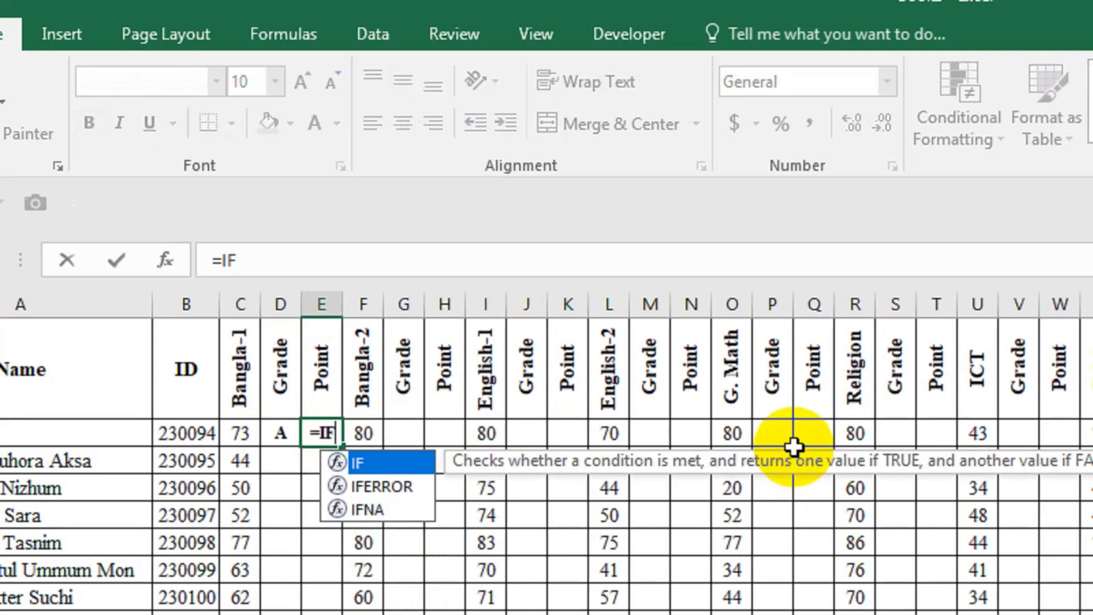
{"action": "type", "text": "("}
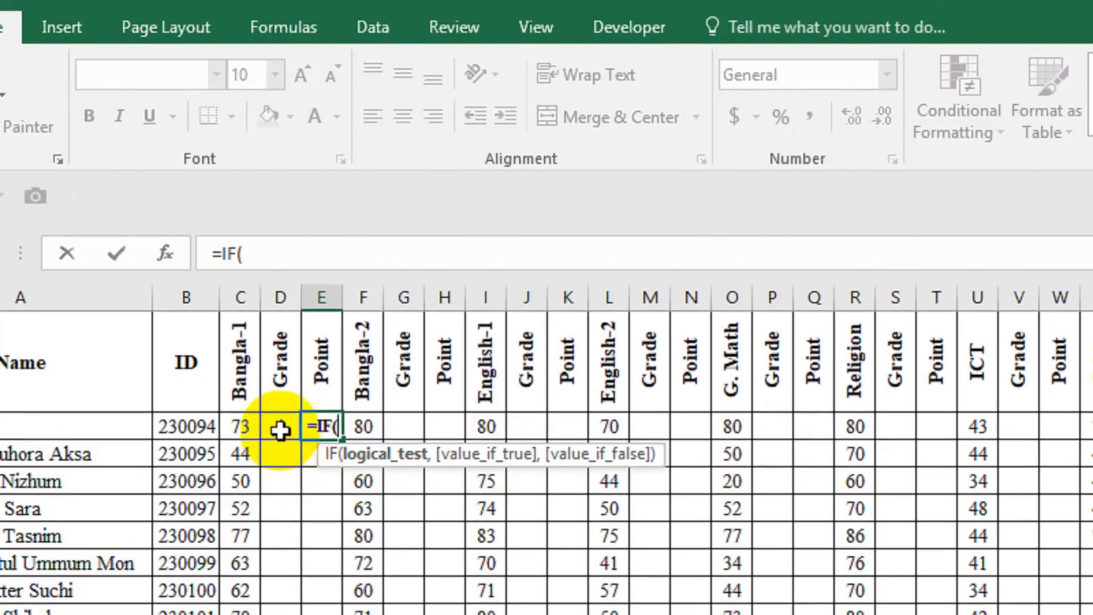
Make the first IF condition in E2 test whether D2 equals "A+" and return 5.
{"action": "left_click", "coordinate": [280, 430]}
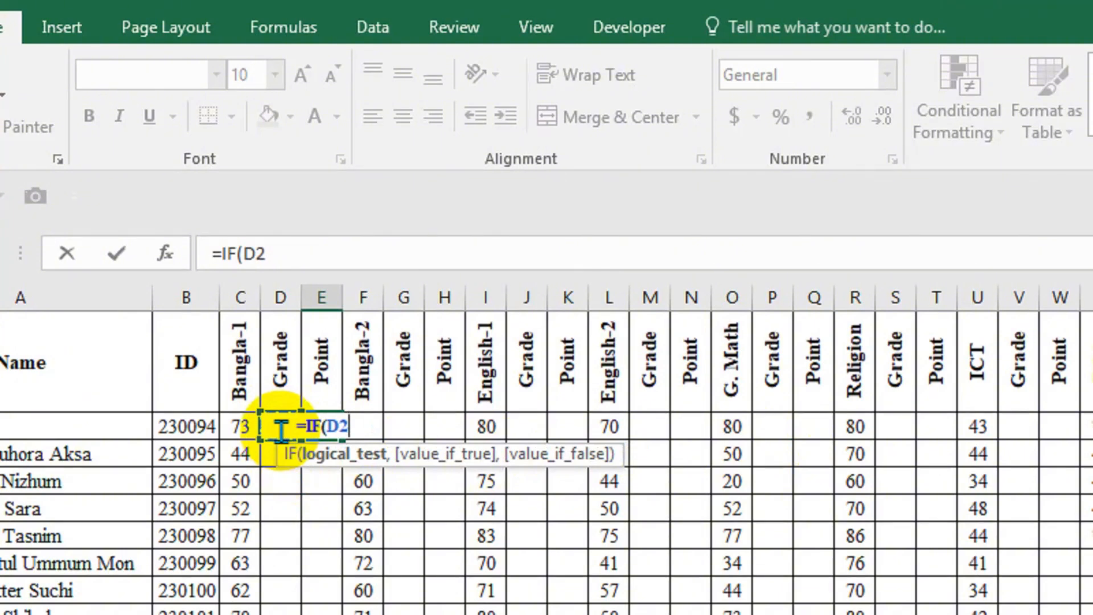
{"action": "type", "text": "="}
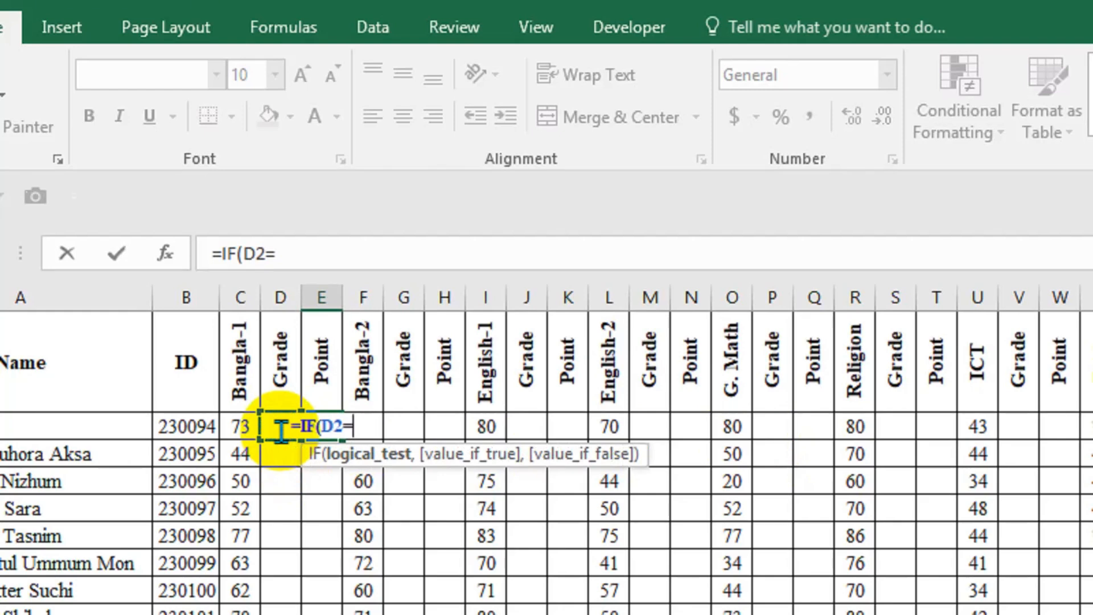
{"action": "type", "text": "a"}
{"action": "key", "text": "BackSpace"}
{"action": "type", "text": "\""}
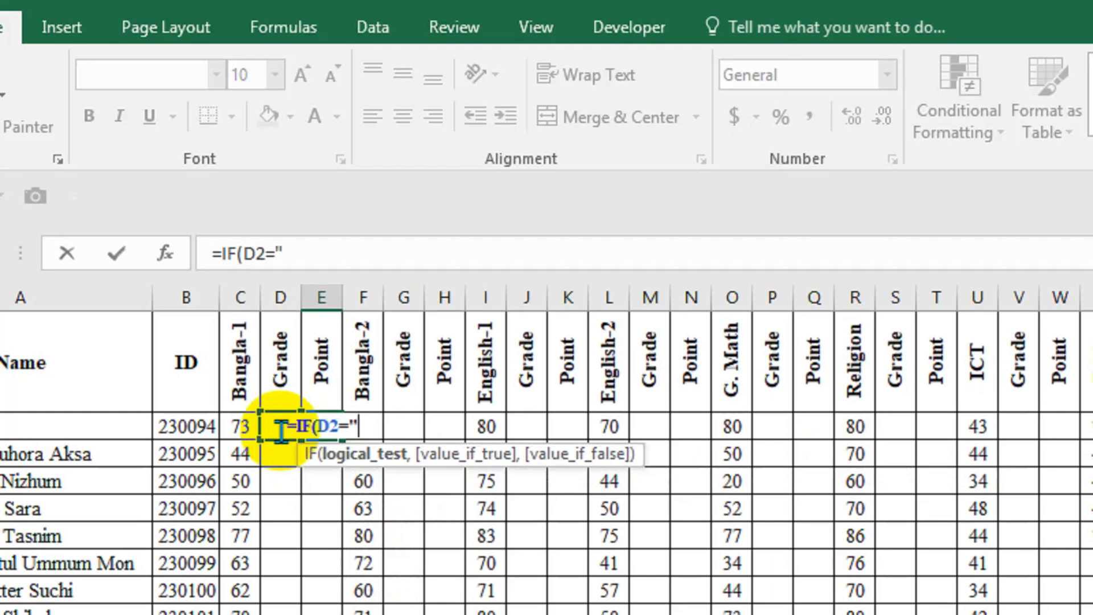
{"action": "type", "text": "A+"}
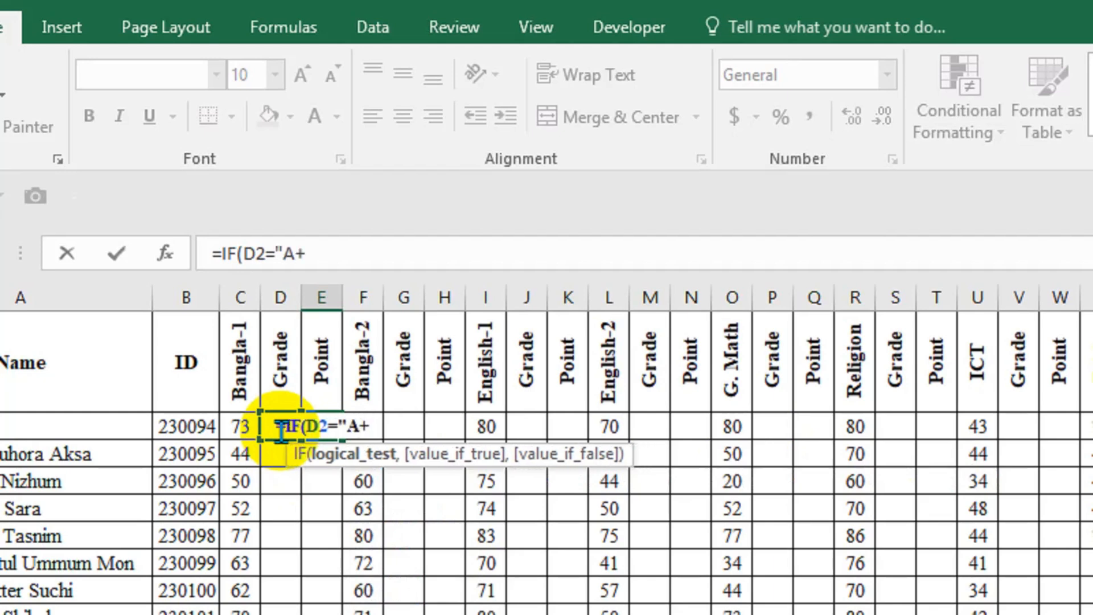
{"action": "type", "text": "\""}
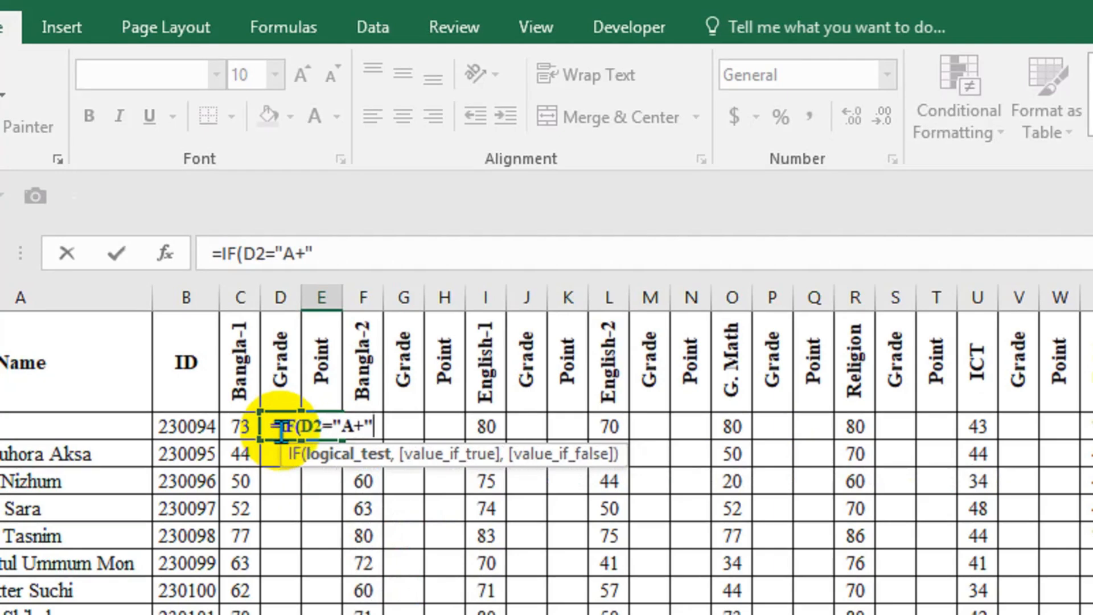
{"action": "type", "text": ",5"}
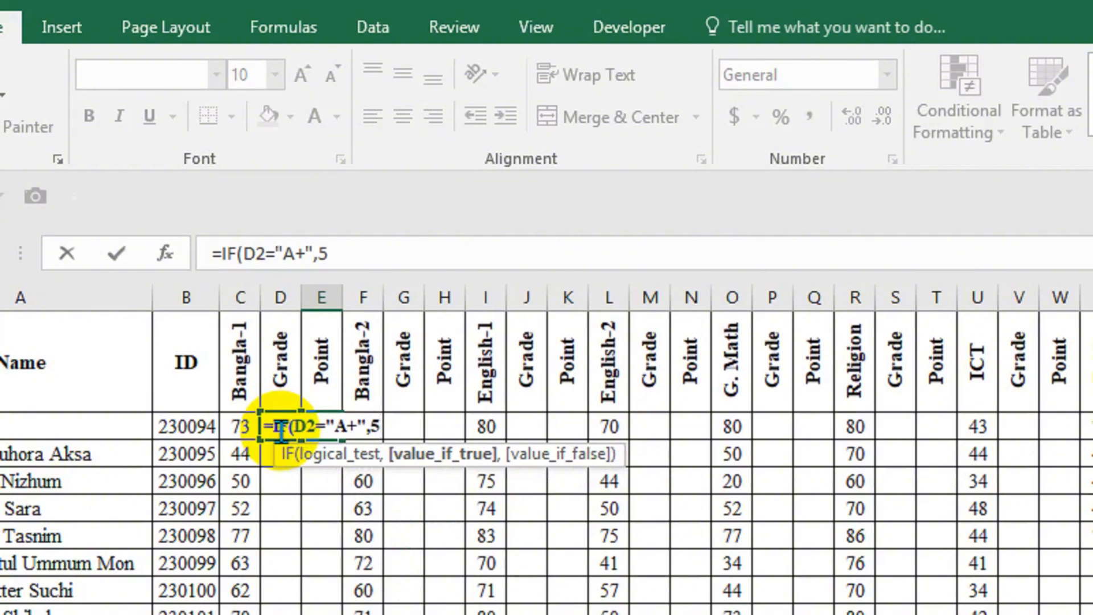
{"action": "type", "text": ","}
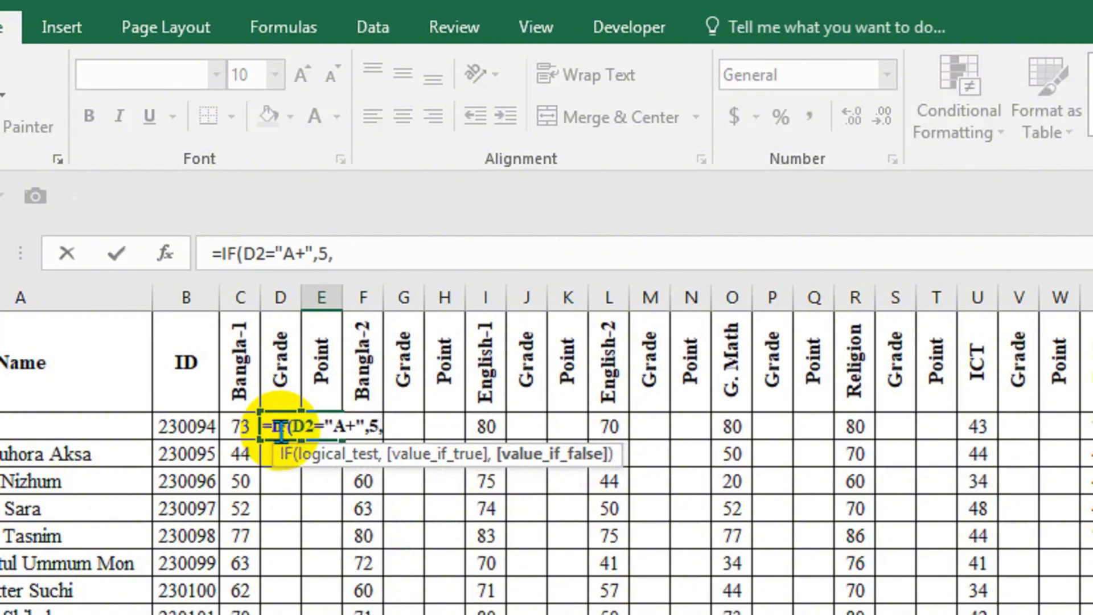
Append a copy of the IF clause without the leading equals sign as the second condition, testing D2 for grade "A".
{"action": "left_click_drag", "start_coordinate": [351, 257], "coordinate": [233, 251]}
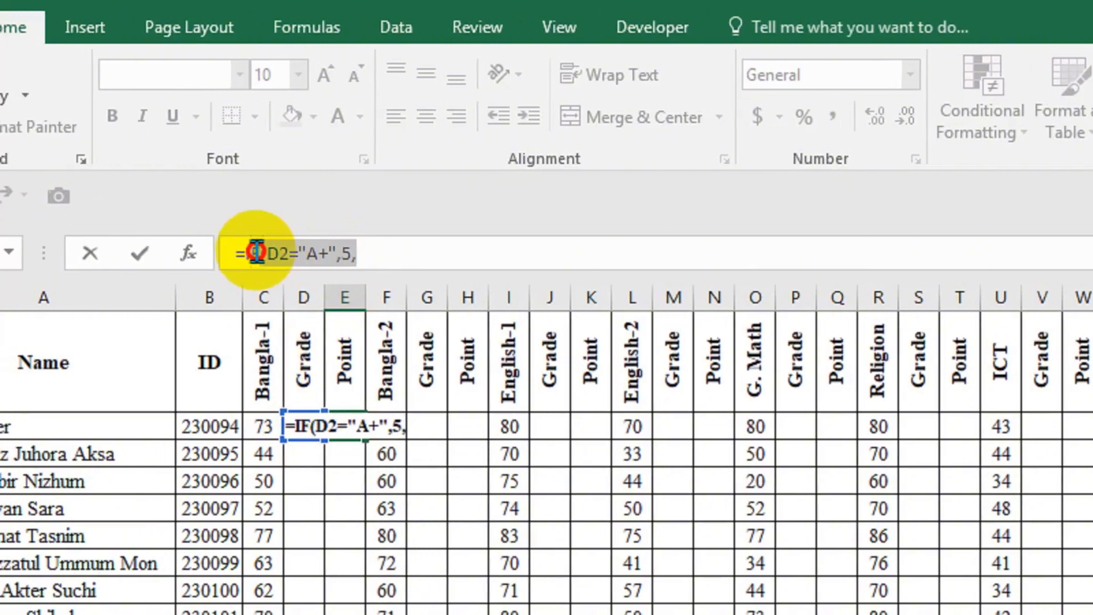
{"action": "left_click", "coordinate": [383, 255]}
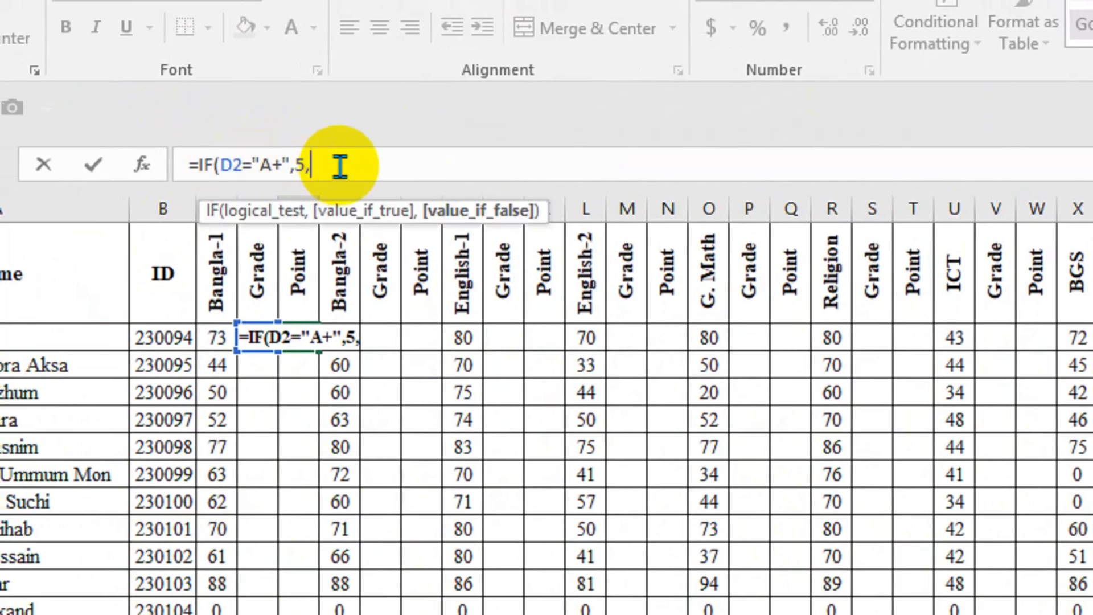
{"action": "type", "text": "IF(D2=\"A+\",5,"}
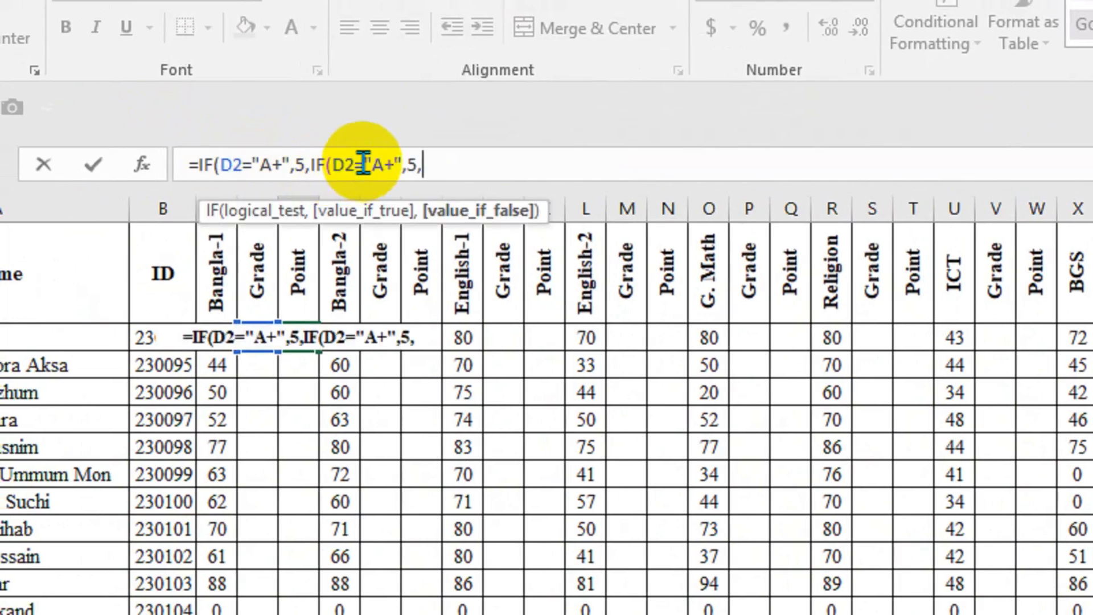
{"action": "left_click", "coordinate": [394, 165]}
{"action": "key", "text": "shift+Left"}
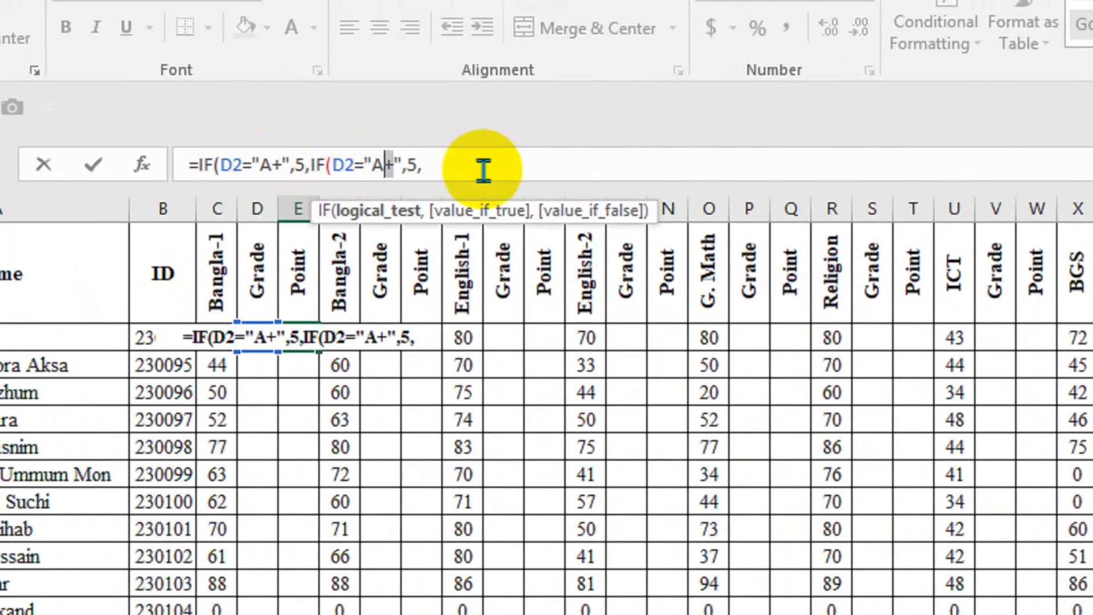
{"action": "key", "text": "shift+Left"}
{"action": "type", "text": "A"}
Change the point returned by the second IF condition to 4.
{"action": "key", "text": "Right"}
{"action": "key", "text": "Right"}
{"action": "key", "text": "Right"}
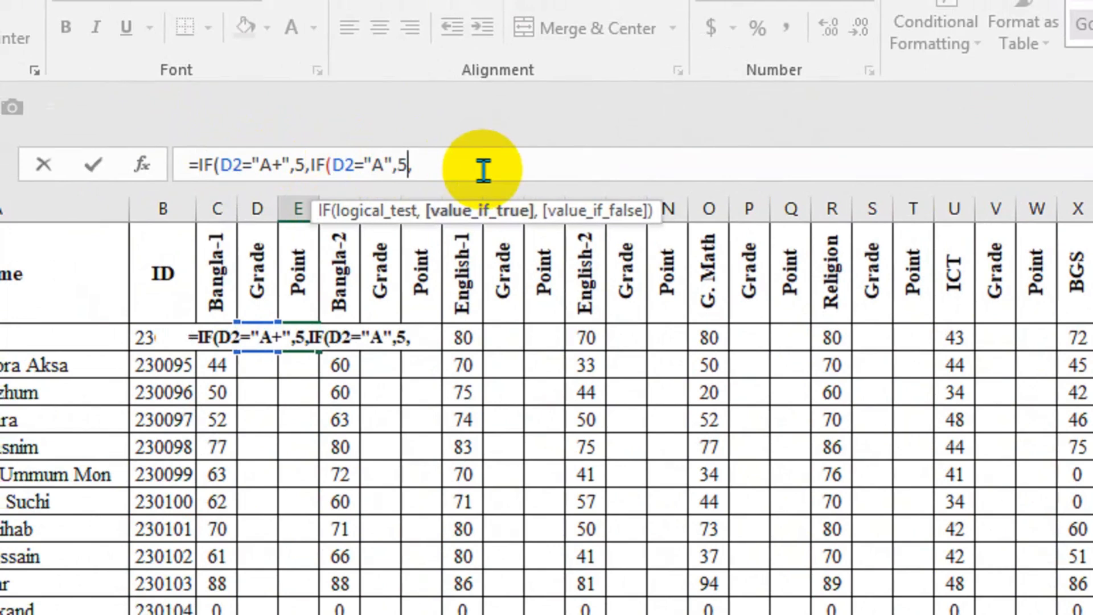
{"action": "key", "text": "shift+Left"}
{"action": "type", "text": "4"}
{"action": "key", "text": "Right"}
Append the copied IF clause as the third condition and change its tested grade to "A-".
{"action": "type", "text": "IF(D2=\"A+\",5,"}
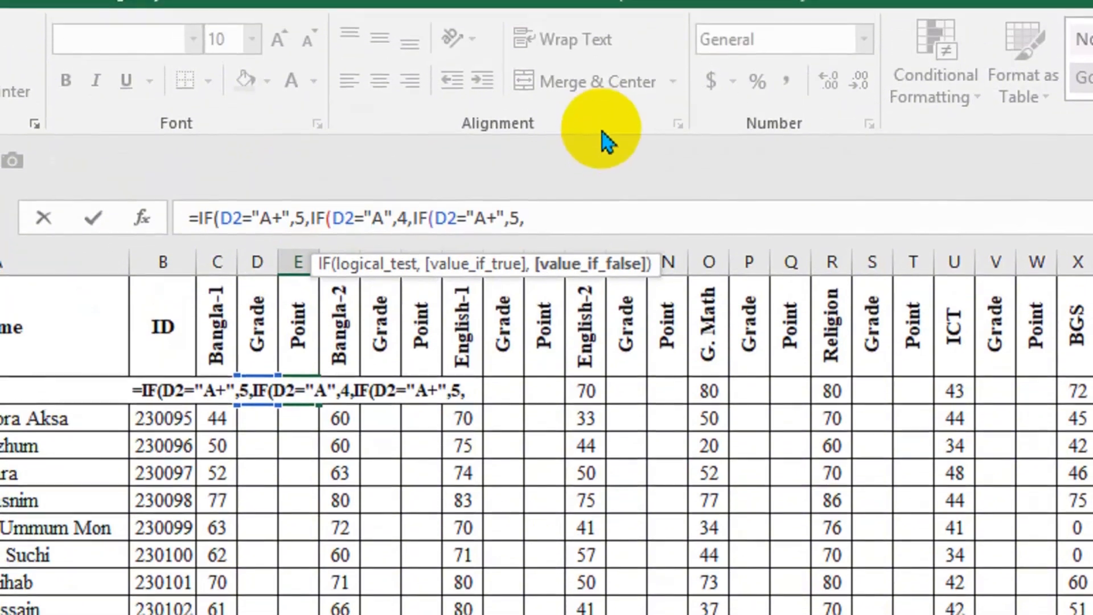
{"action": "key", "text": "Left"}
{"action": "key", "text": "Left"}
{"action": "key", "text": "Left"}
{"action": "key", "text": "Left"}
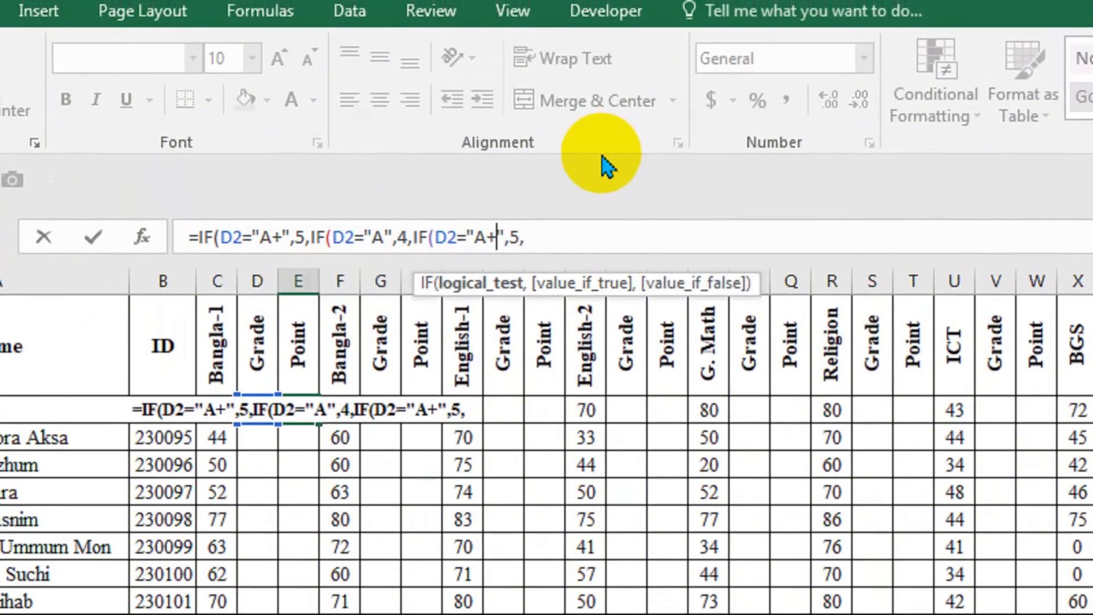
{"action": "key", "text": "shift+Left"}
{"action": "key", "text": "shift+Left"}
{"action": "type", "text": "a"}
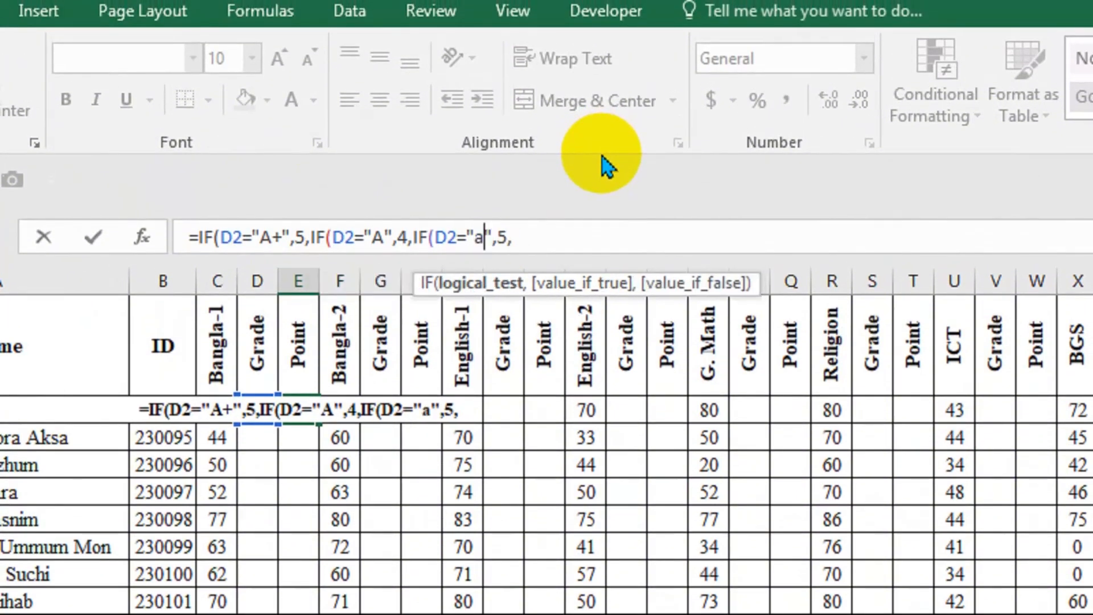
{"action": "key", "text": "BackSpace"}
{"action": "type", "text": "A-"}
{"action": "key", "text": "Right"}
{"action": "key", "text": "Right"}
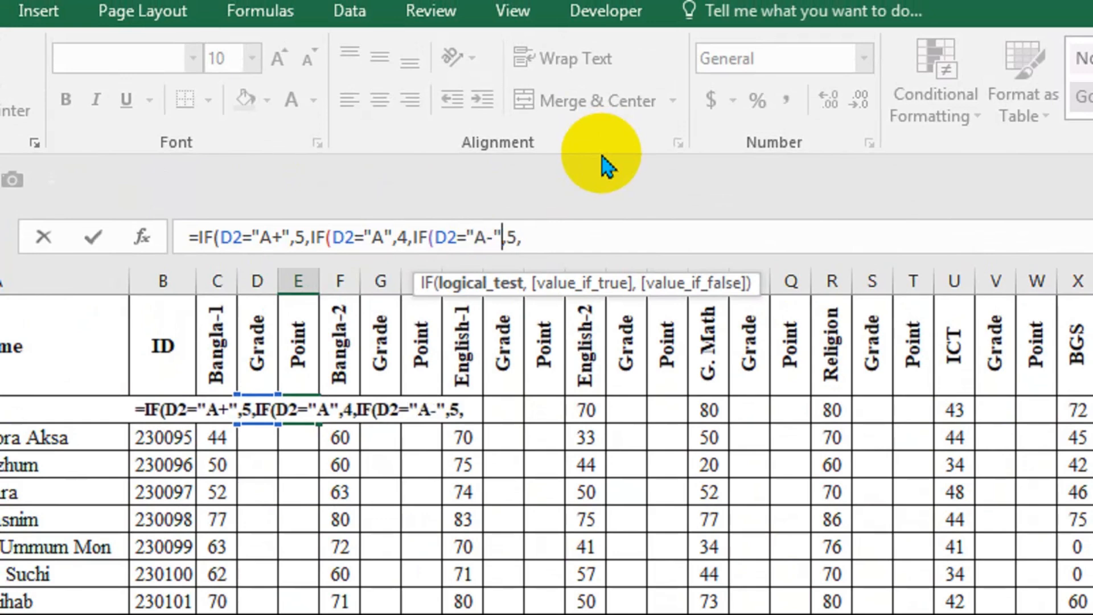
Set the point returned by the third IF condition to 3.5 and append the copied IF clause as the fourth condition.
{"action": "key", "text": "shift+Right"}
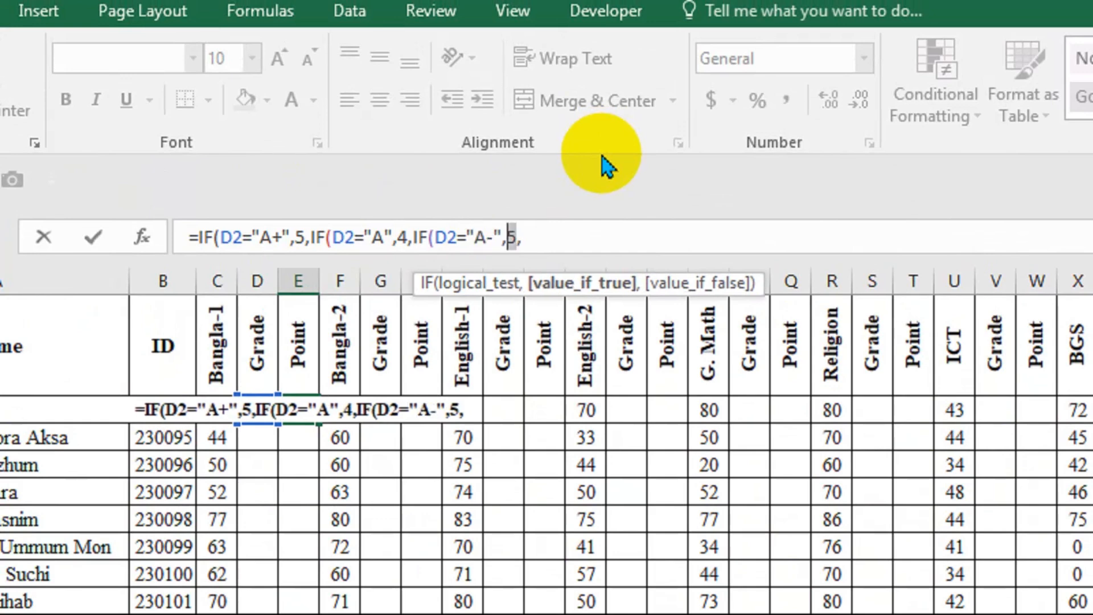
{"action": "type", "text": "3.5"}
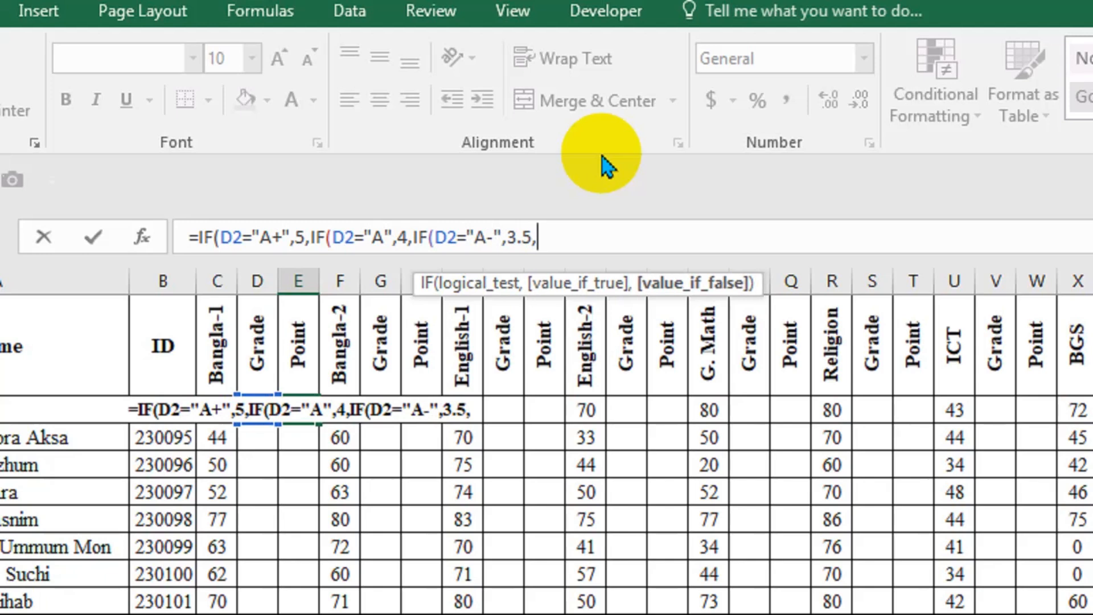
{"action": "type", "text": "IF(D2=\"A+\",5"}
{"action": "type", "text": ","}
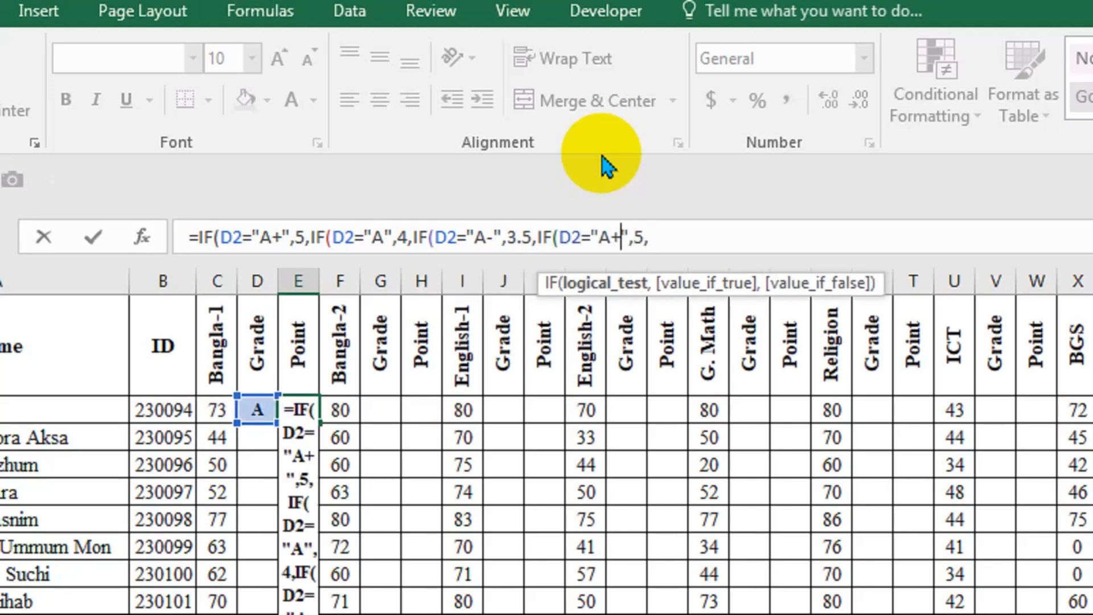
Make the fourth IF condition test D2 for grade "B" and return 3.
{"action": "key", "text": "Left"}
{"action": "key", "text": "Left"}
{"action": "key", "text": "Left"}
{"action": "key", "text": "Left"}
{"action": "key", "text": "shift+Left"}
{"action": "key", "text": "shift+Left"}
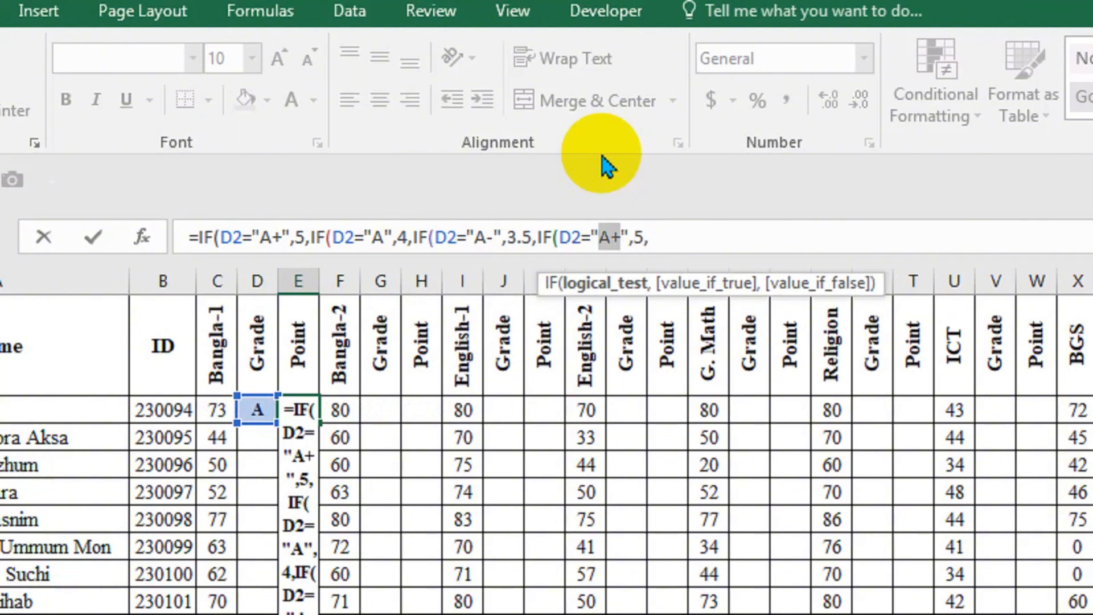
{"action": "type", "text": "B"}
{"action": "key", "text": "Right"}
{"action": "key", "text": "Right"}
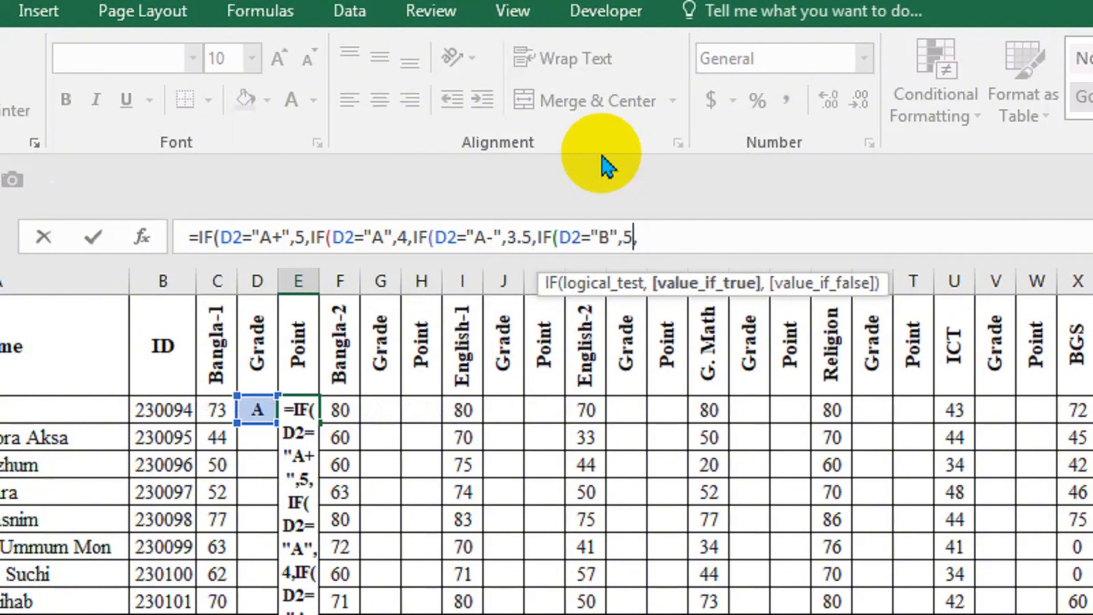
{"action": "key", "text": "shift+Right"}
{"action": "type", "text": "3"}
{"action": "key", "text": "Right"}
Append the copied IF clause as the fifth condition, testing D2 for grade "C" and returning 2.
{"action": "type", "text": "IF(D2=\"A+\",5,"}
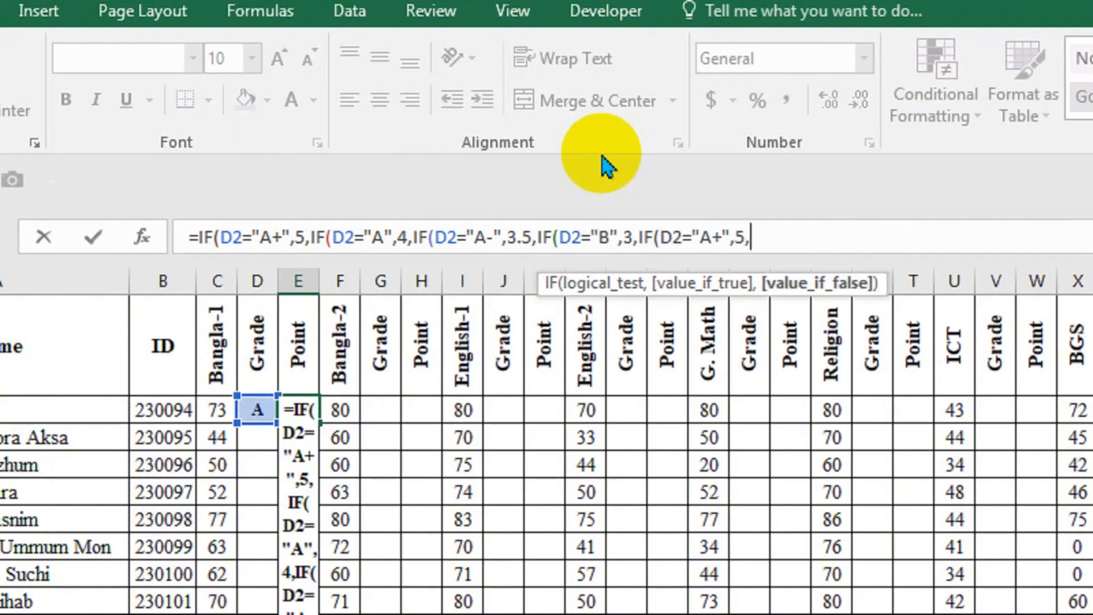
{"action": "key", "text": "Left"}
{"action": "key", "text": "Left"}
{"action": "key", "text": "Left"}
{"action": "key", "text": "Left"}
{"action": "key", "text": "shift+Left"}
{"action": "key", "text": "shift+Left"}
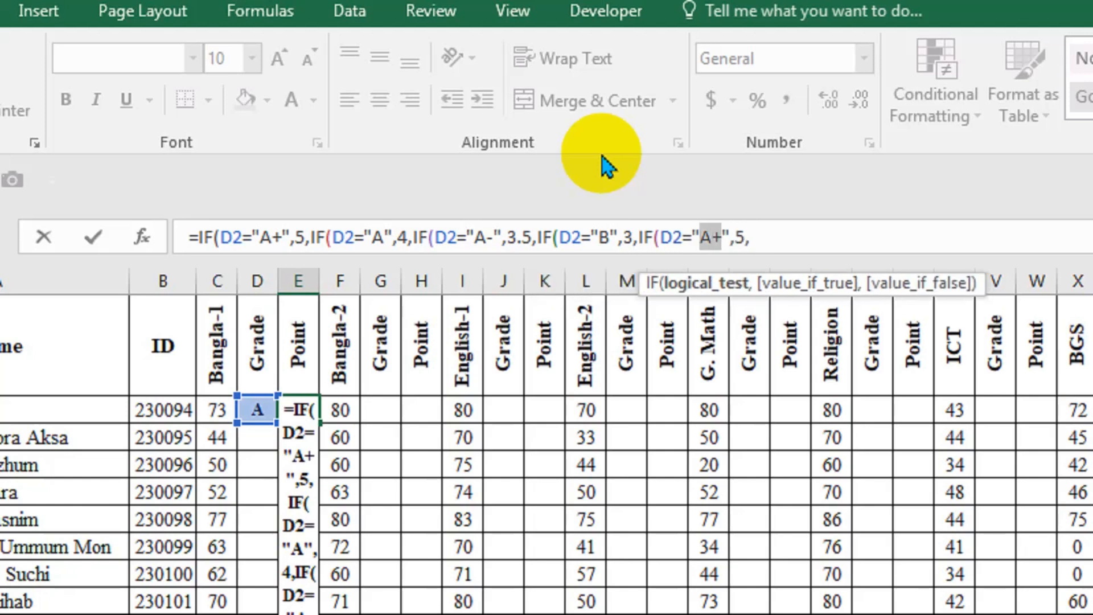
{"action": "type", "text": "C"}
{"action": "key", "text": "End"}
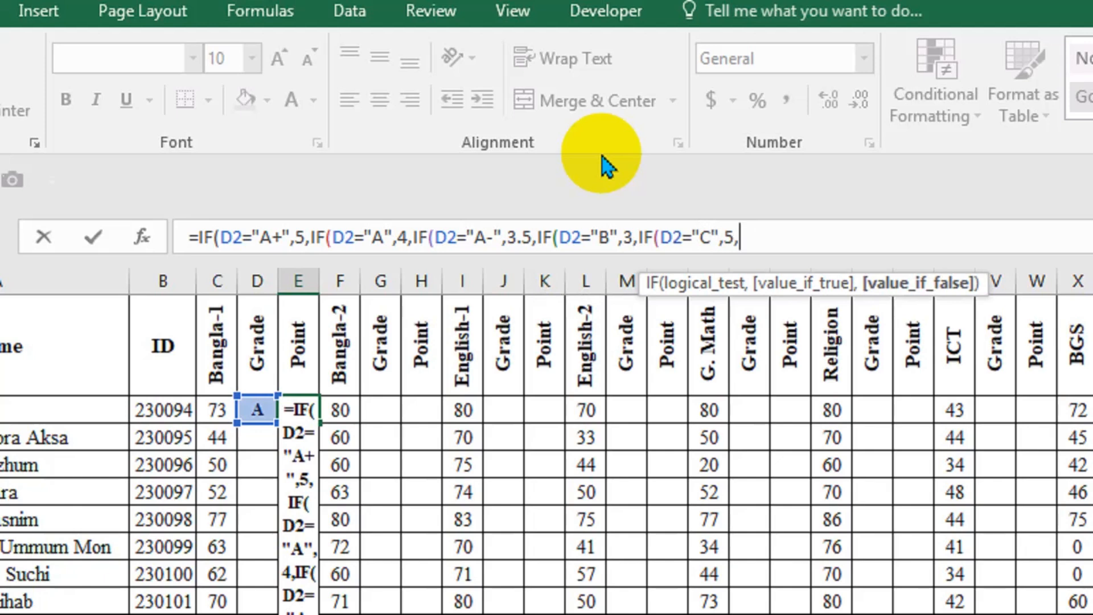
{"action": "key", "text": "Left"}
{"action": "key", "text": "shift+Left"}
{"action": "type", "text": "2"}
Append the copied IF clause as the sixth condition, testing D2 for "4" and returning 1.
{"action": "key", "text": "End"}
{"action": "type", "text": "IF(D2=\"A+\",5,"}
{"action": "key", "text": "Left"}
{"action": "key", "text": "Left"}
{"action": "key", "text": "Left"}
{"action": "key", "text": "Left"}
{"action": "key", "text": "shift+Left"}
{"action": "key", "text": "shift+Left"}
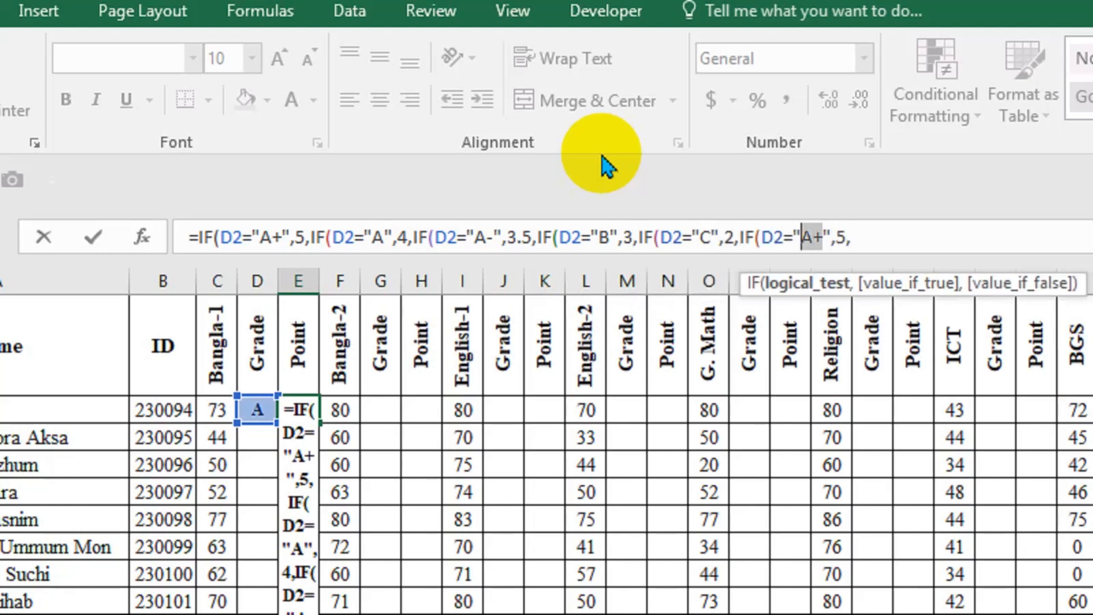
{"action": "type", "text": "4"}
{"action": "key", "text": "Right"}
{"action": "key", "text": "Right"}
{"action": "key", "text": "Right"}
{"action": "key", "text": "shift+Left"}
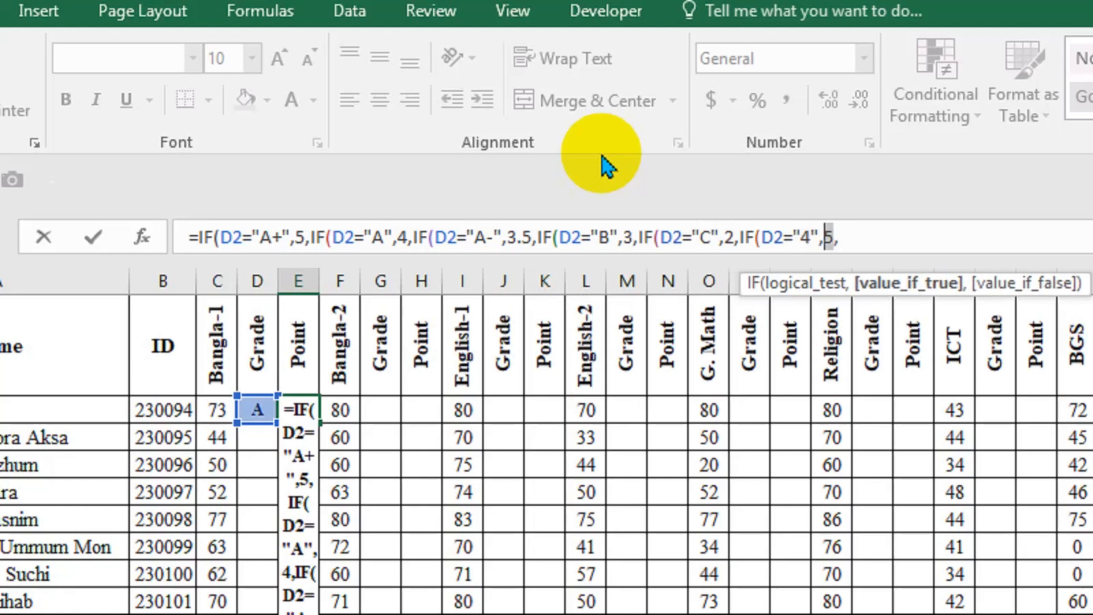
{"action": "type", "text": "1"}
{"action": "key", "text": "Right"}
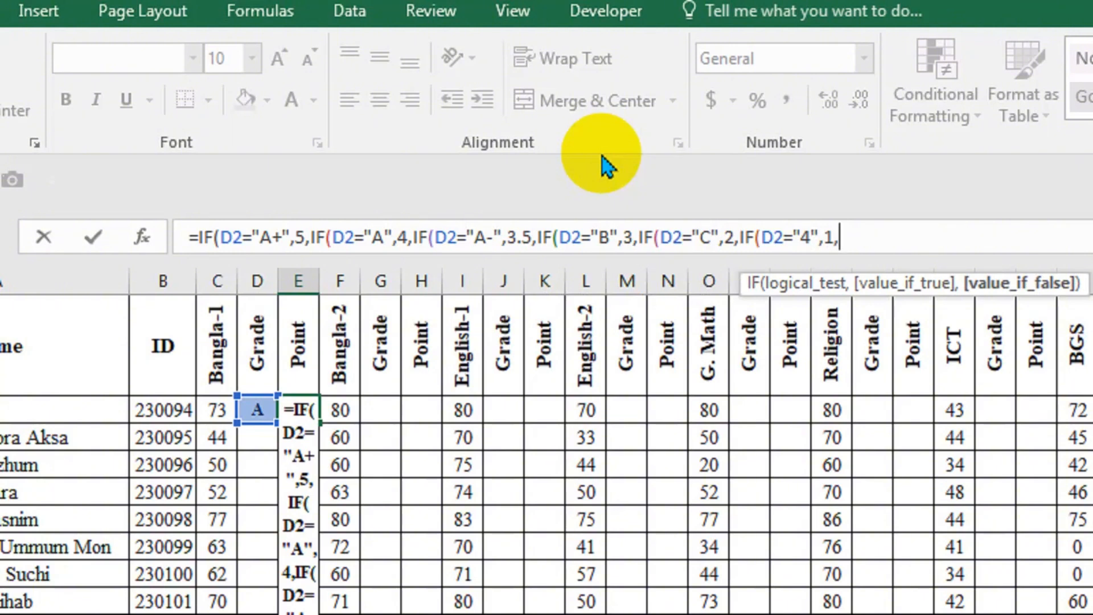
Make "0" the result when no condition matches and enter the nested IF formula in E2.
{"action": "type", "text": "\"0\""}
{"action": "key", "text": "Return"}
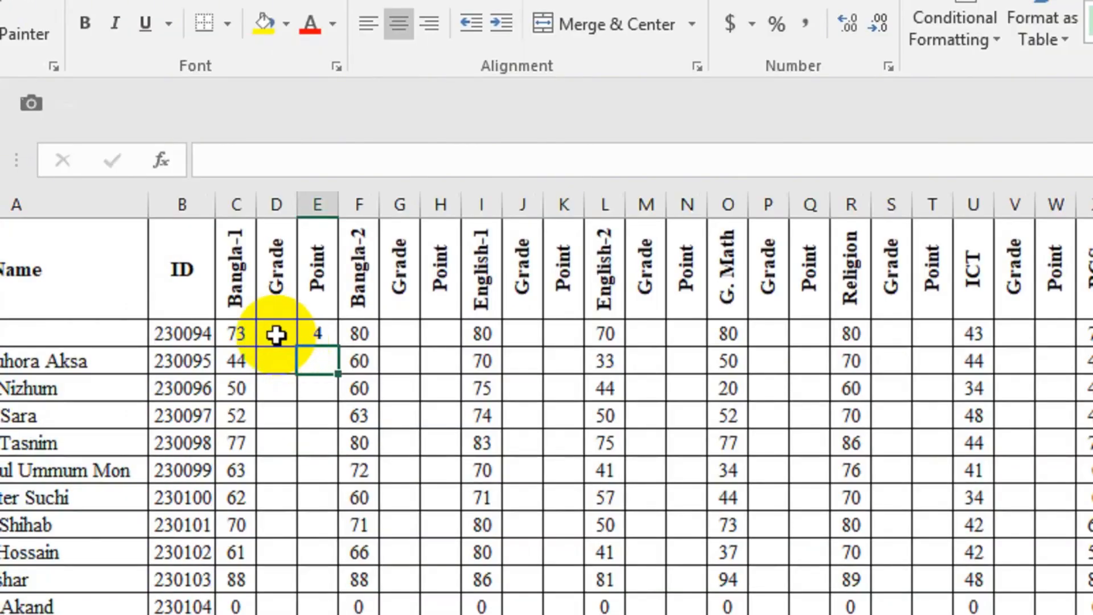
Fill the Bangla-1 grade and point formulas in D2:E2 down through row 39.
{"action": "left_click", "coordinate": [259, 411]}
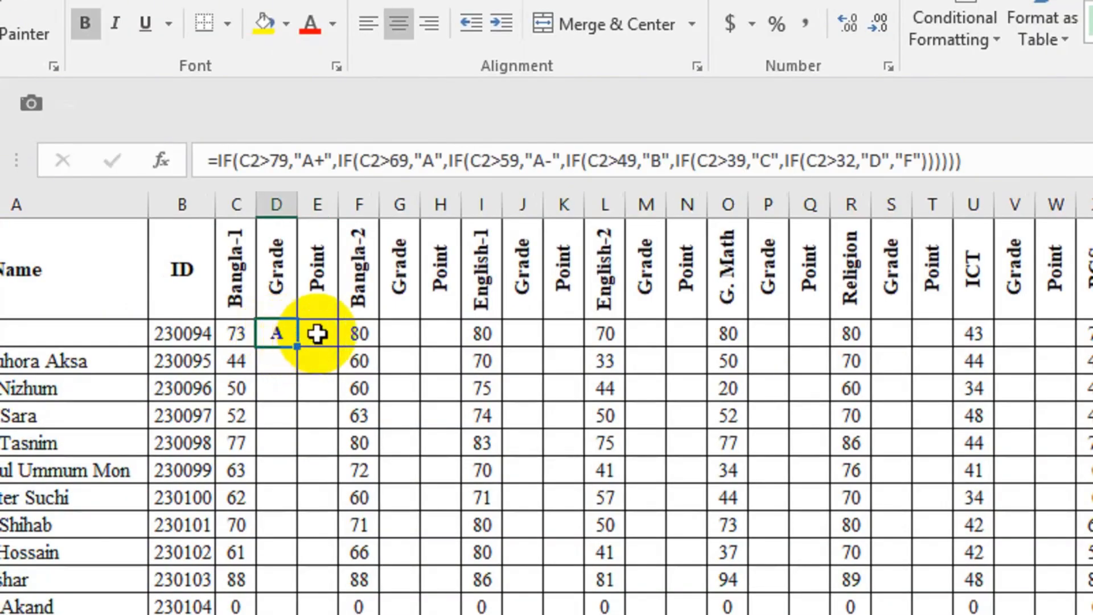
{"action": "left_click", "coordinate": [317, 334]}
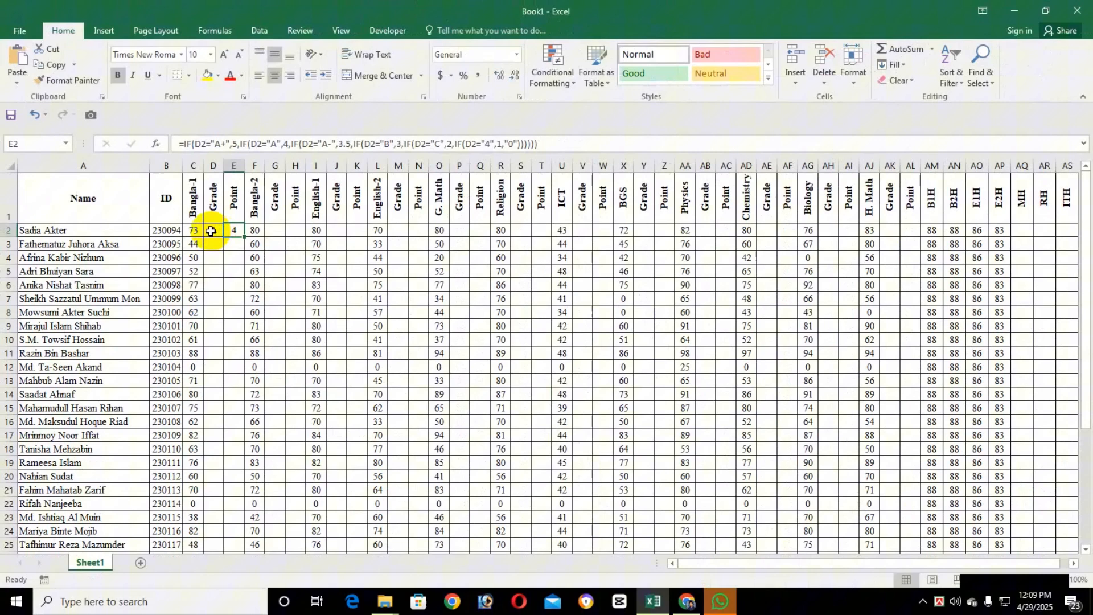
{"action": "left_click", "coordinate": [211, 230]}
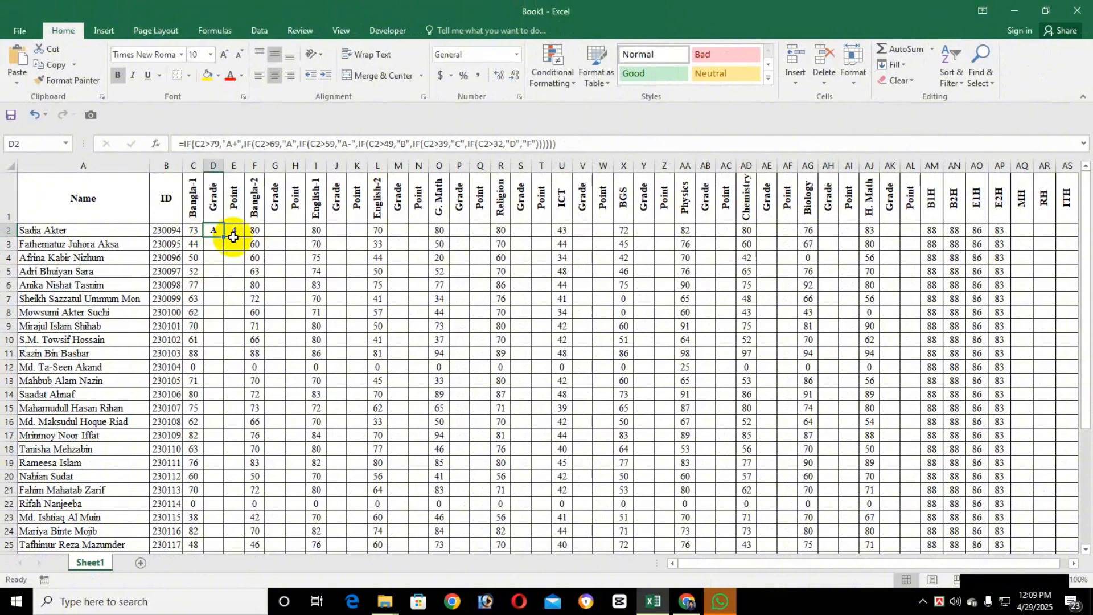
{"action": "mouse_move", "coordinate": [238, 234]}
{"action": "left_mouse_down"}
{"action": "mouse_move", "coordinate": [247, 421]}
{"action": "mouse_move", "coordinate": [237, 455]}
{"action": "left_mouse_up"}
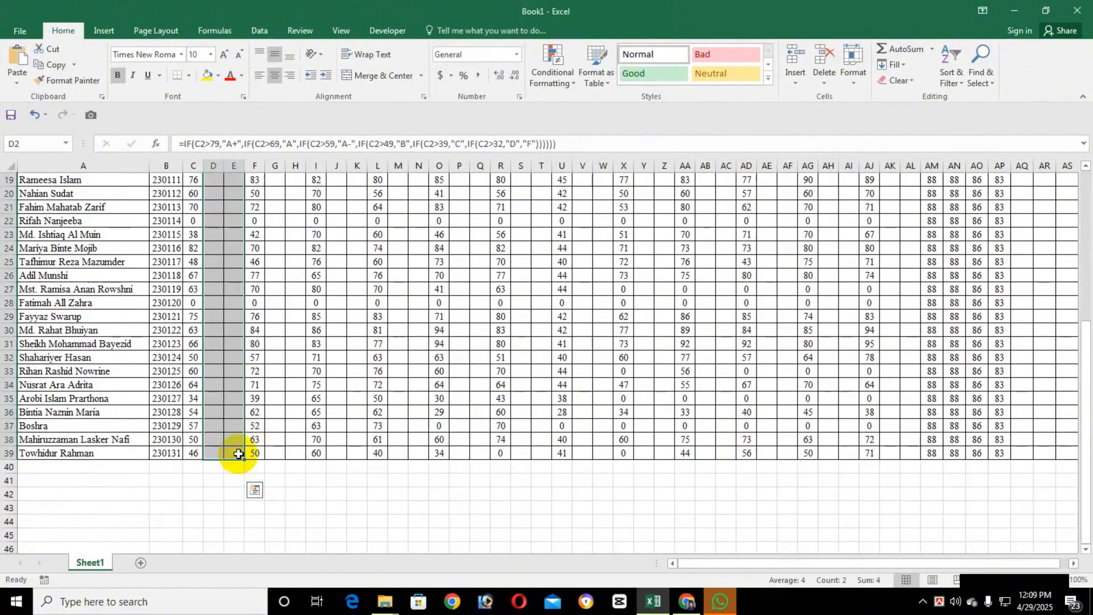
{"action": "key", "text": "ctrl+d"}
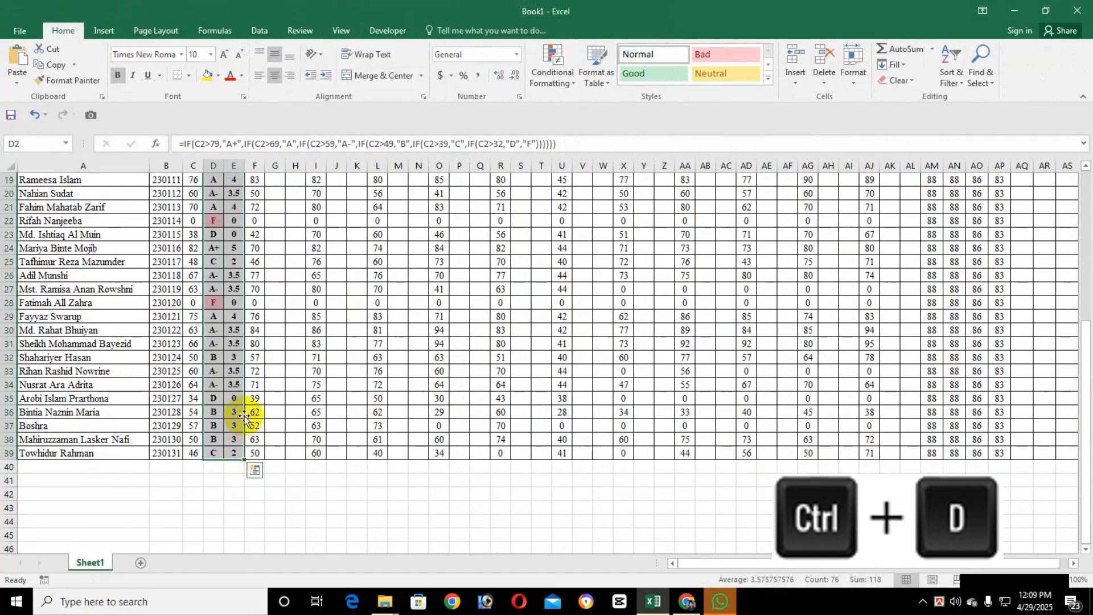
Copy the grade and point formulas from D2:E2 into the Bangla-2 grade and point cells G2:H2.
{"action": "scroll", "coordinate": [244, 418], "scroll_direction": "up", "scroll_amount": 6}
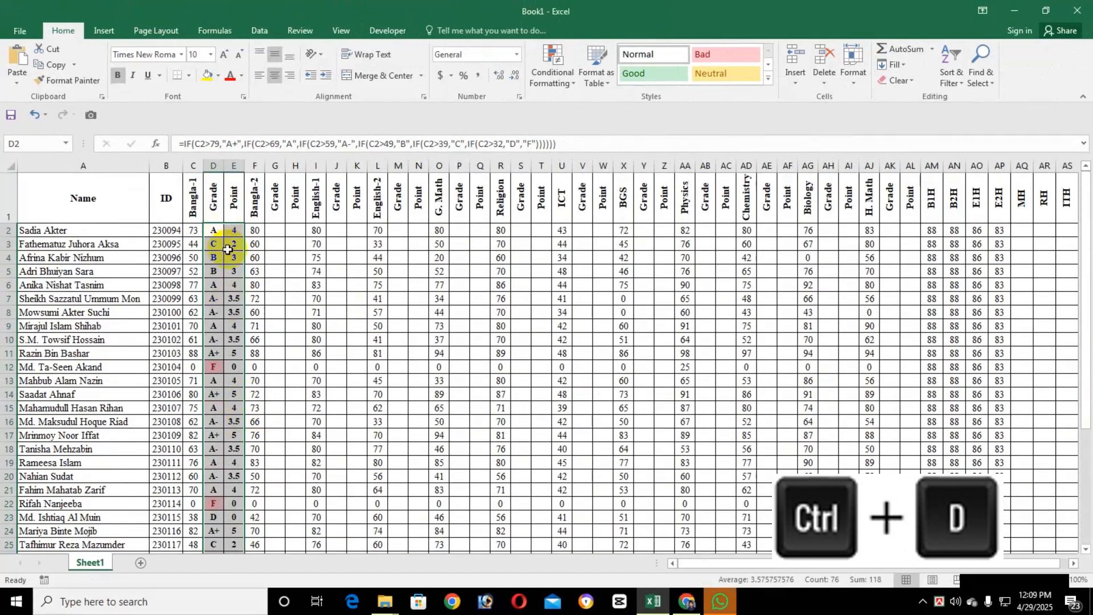
{"action": "left_click_drag", "start_coordinate": [218, 231], "coordinate": [241, 231]}
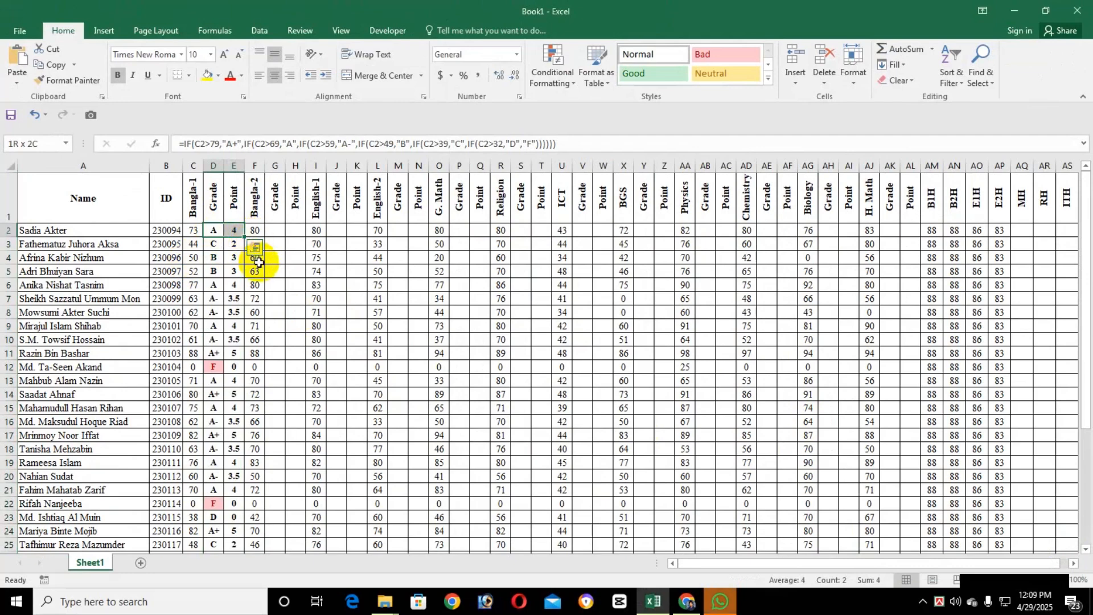
{"action": "key", "text": "ctrl+c"}
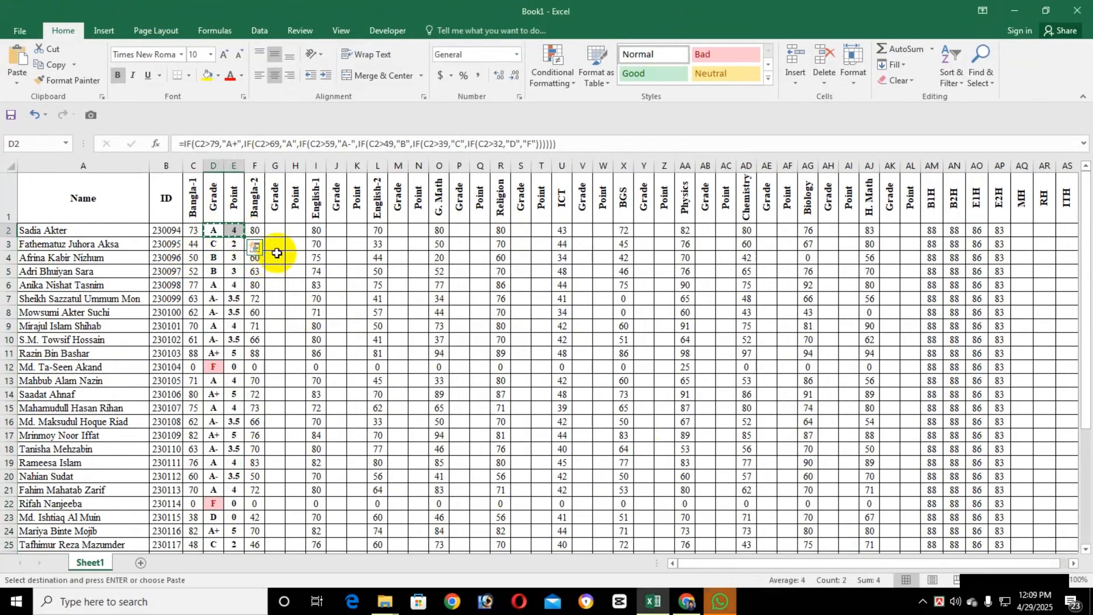
{"action": "left_click", "coordinate": [276, 229]}
{"action": "key", "text": "ctrl+v"}
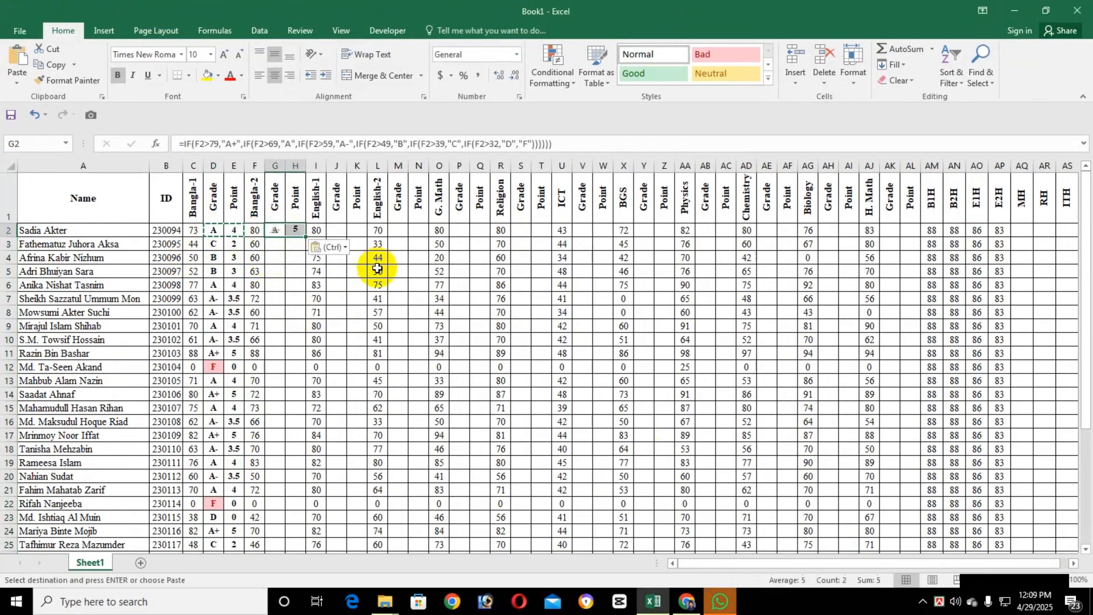
Fill the Bangla-2 formulas in G2:H2 down through row 39 and select the first English-1 grade cell, J2.
{"action": "scroll", "coordinate": [304, 334], "scroll_direction": "down", "scroll_amount": 1}
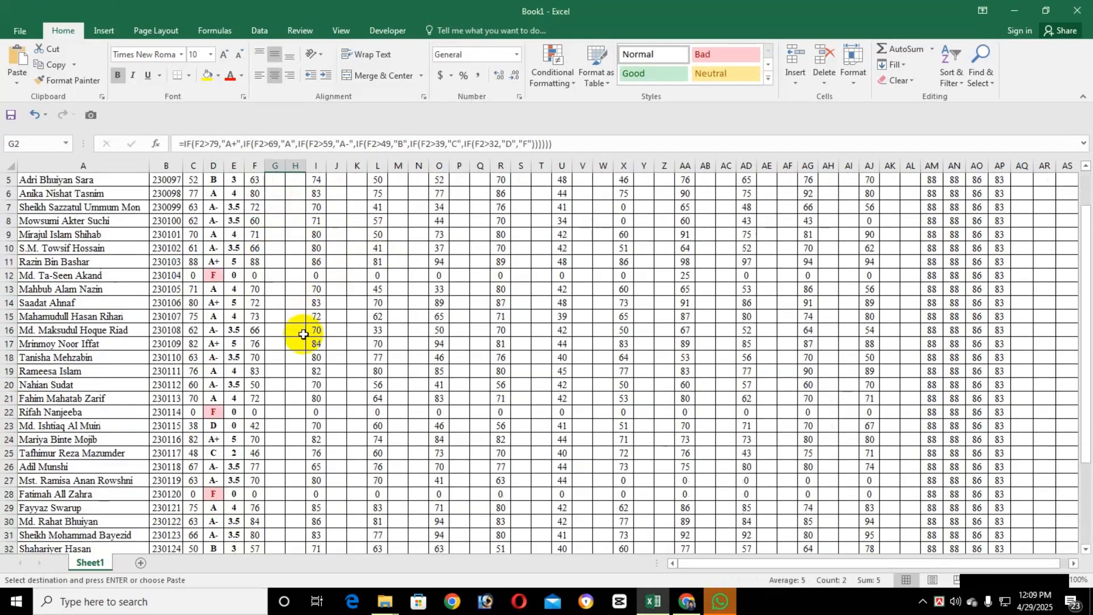
{"action": "scroll", "coordinate": [303, 334], "scroll_direction": "down", "scroll_amount": 7}
{"action": "left_click", "coordinate": [298, 370], "text": "shift"}
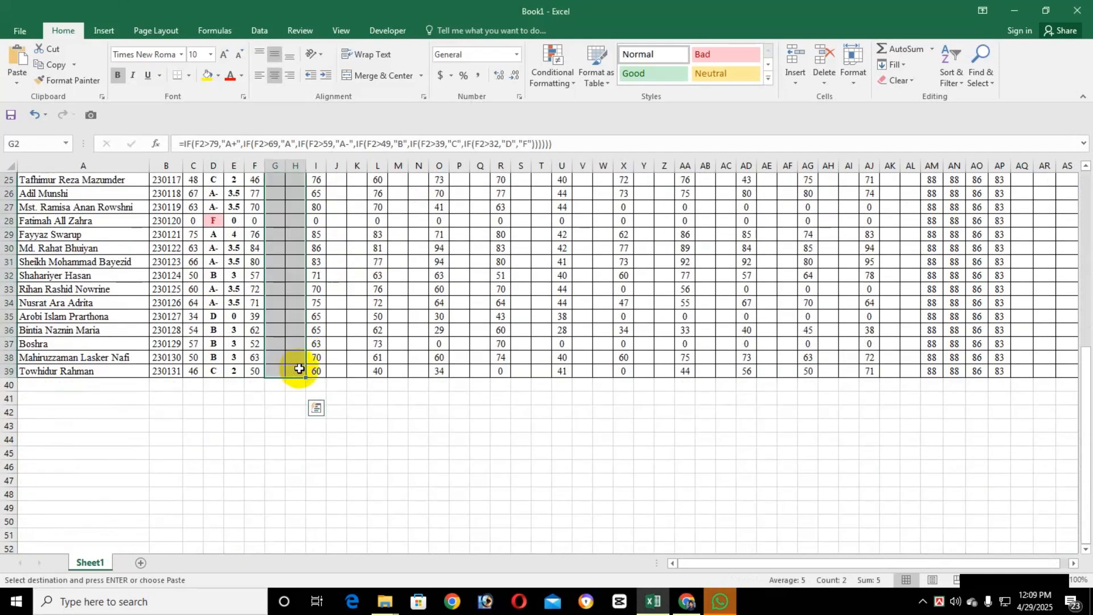
{"action": "key", "text": "ctrl+d"}
{"action": "scroll", "coordinate": [301, 358], "scroll_direction": "up", "scroll_amount": 8}
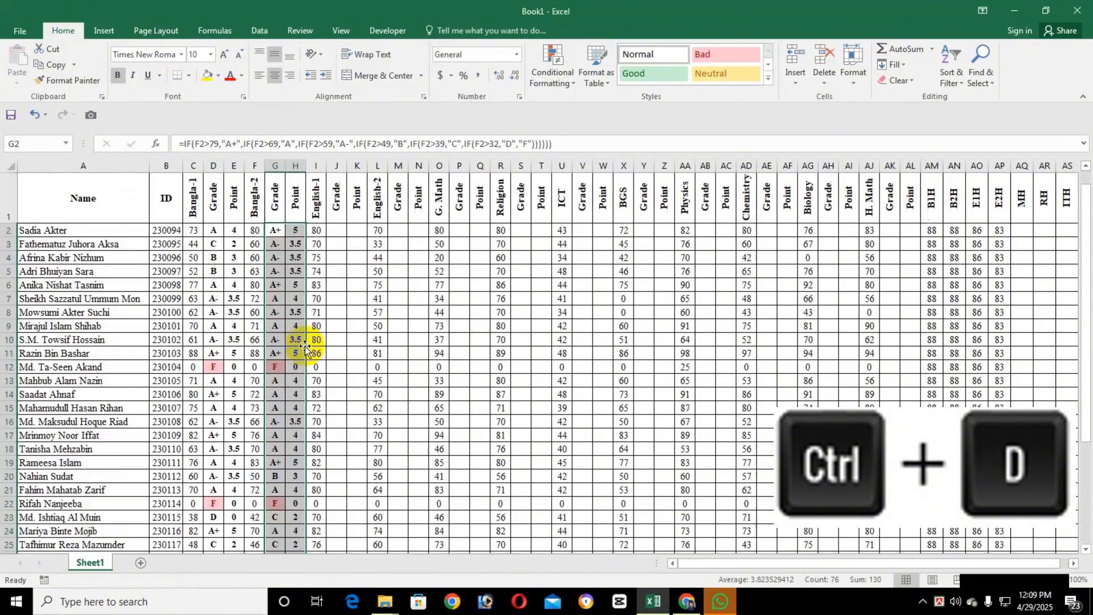
{"action": "left_click", "coordinate": [337, 230]}
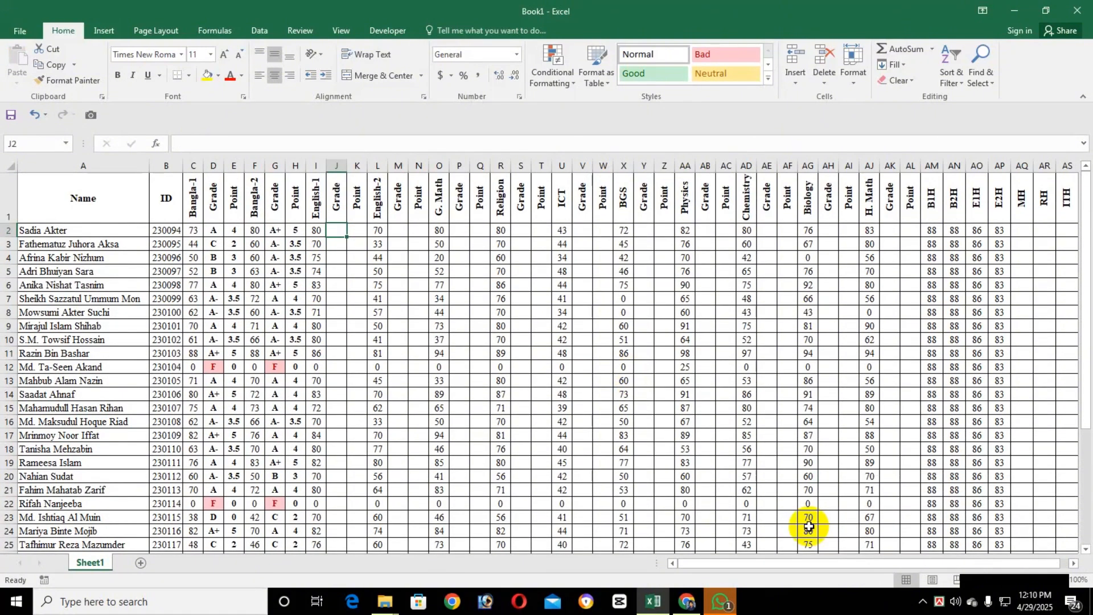